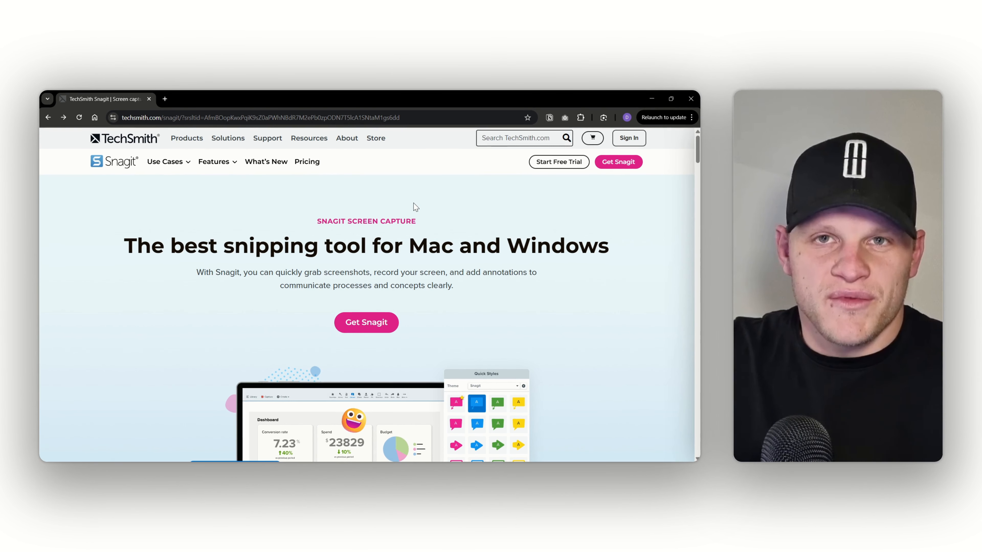
# Open the Plot dialog for the drawing and choose Snagit 2025 as the printer.
pyautogui.click(651, 102)
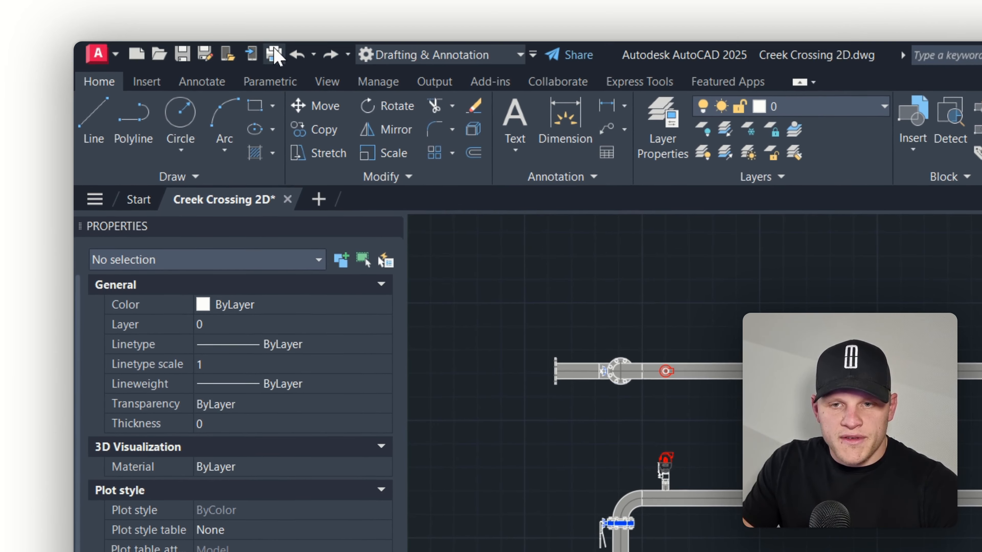
pyautogui.click(274, 55)
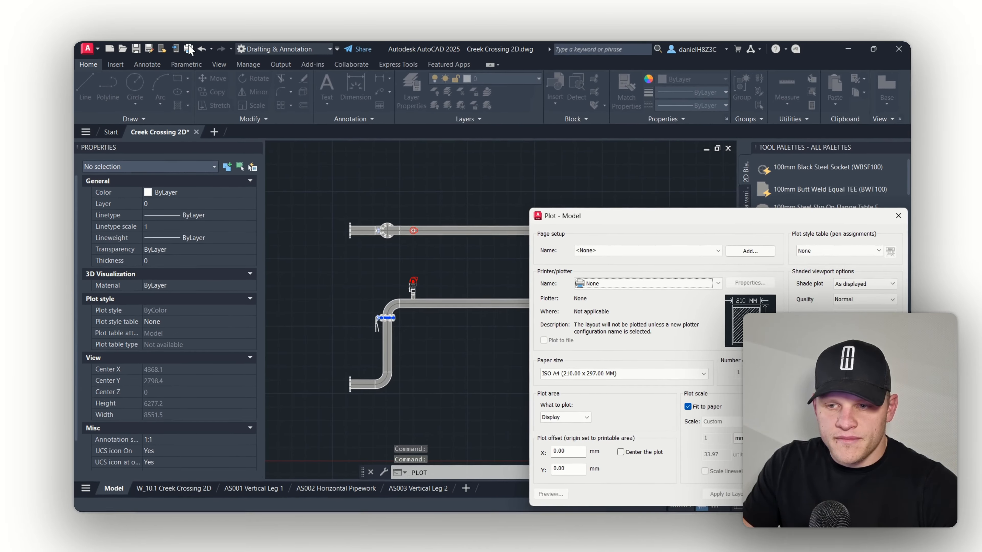
pyautogui.moveTo(614, 217); pyautogui.dragTo(510, 177)
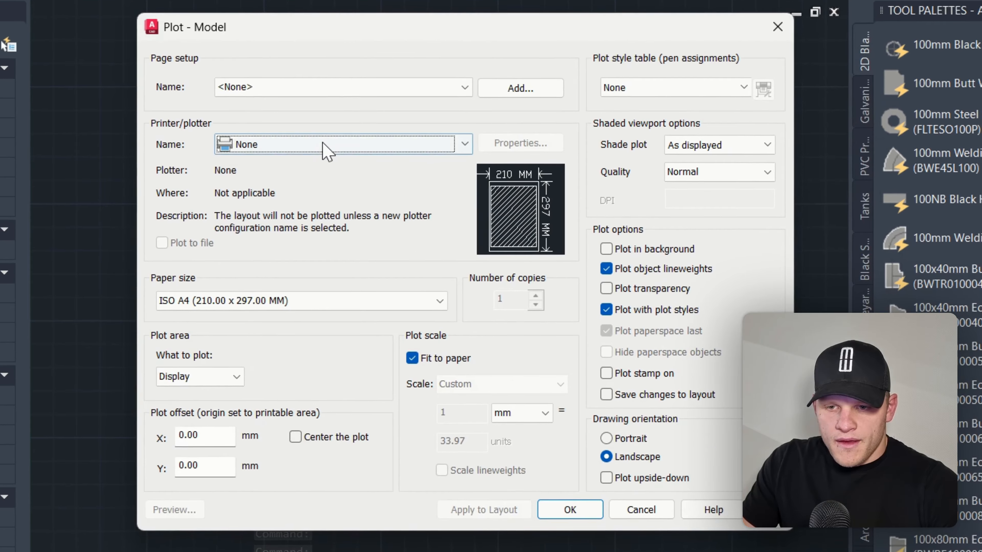
pyautogui.click(325, 149)
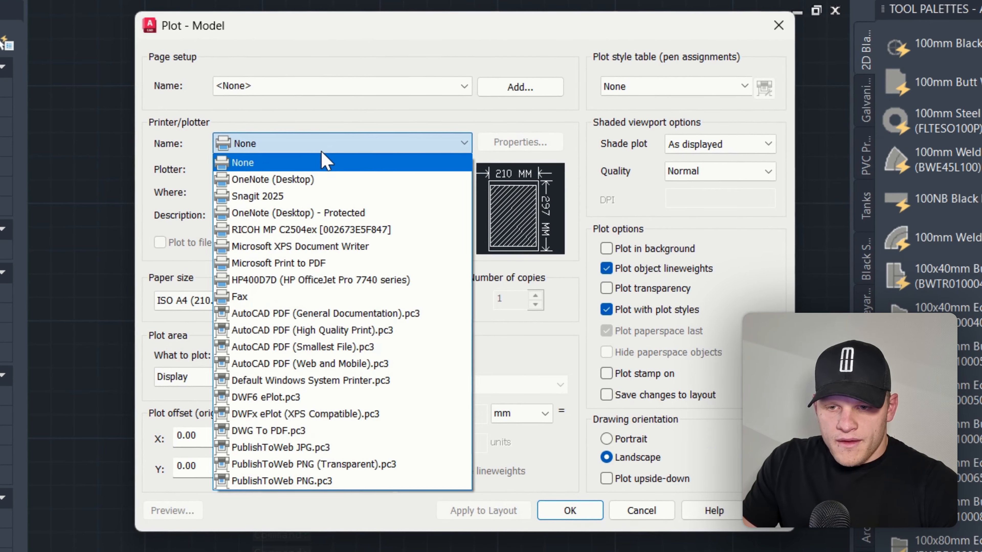
pyautogui.click(320, 197)
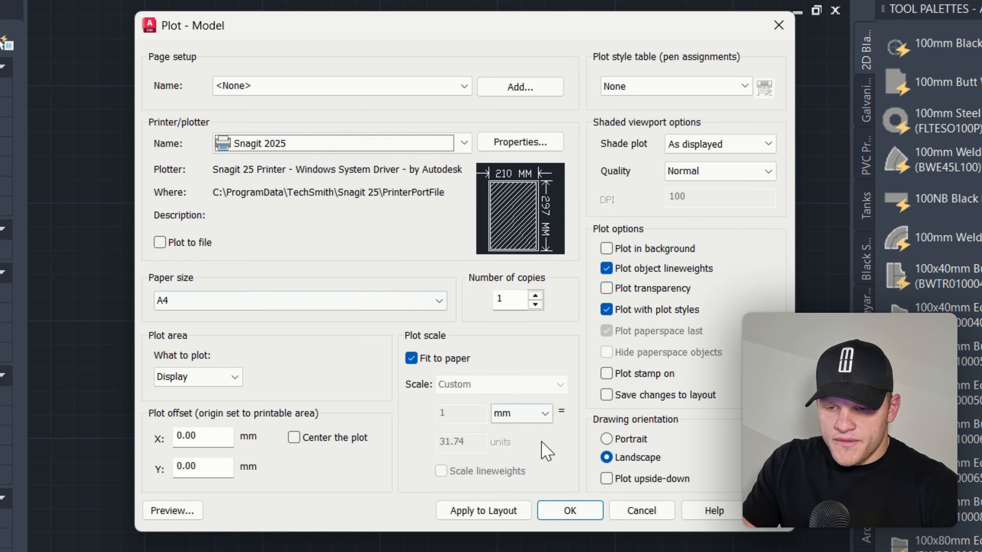
# Set the plot area to a window drawn around all the pipework.
pyautogui.click(228, 378)
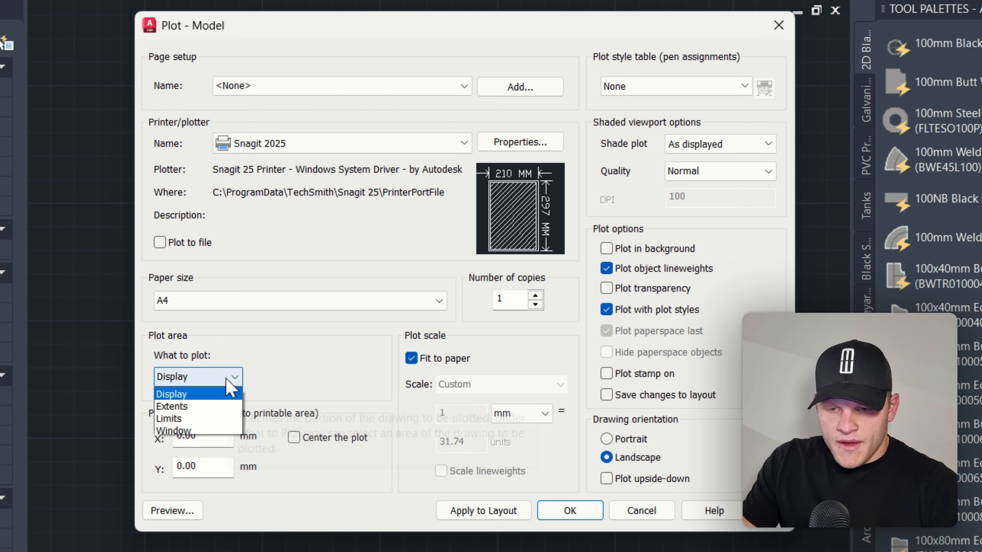
pyautogui.click(209, 432)
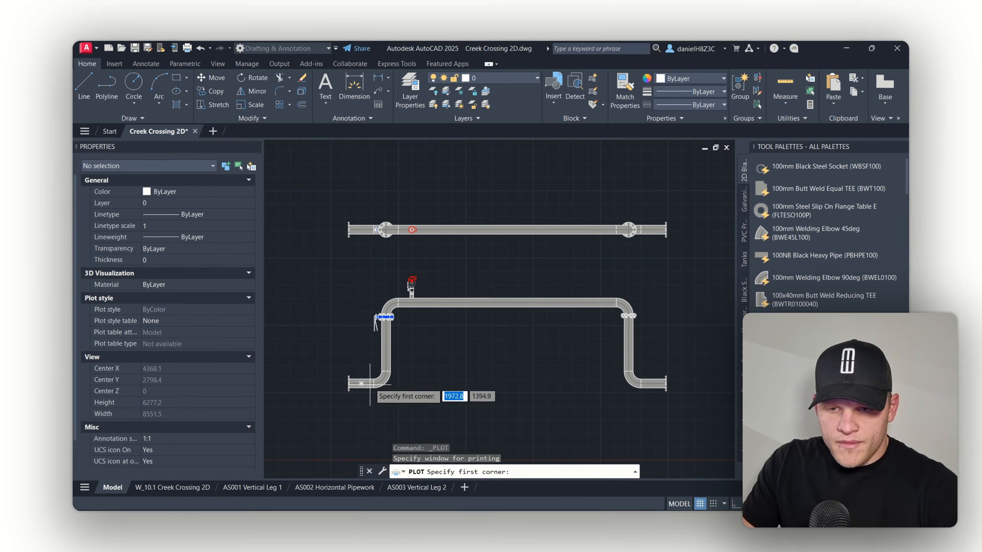
pyautogui.click(283, 156)
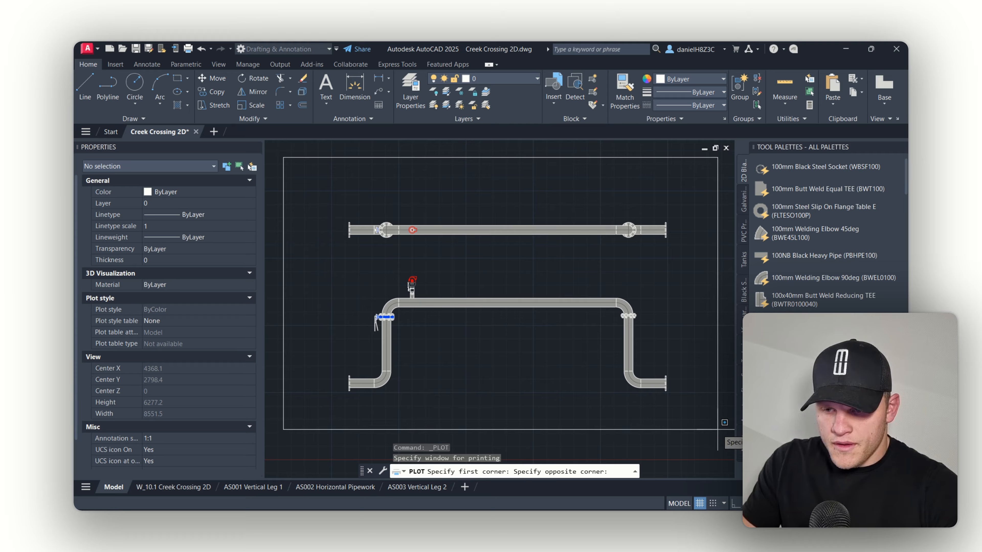
pyautogui.click(718, 451)
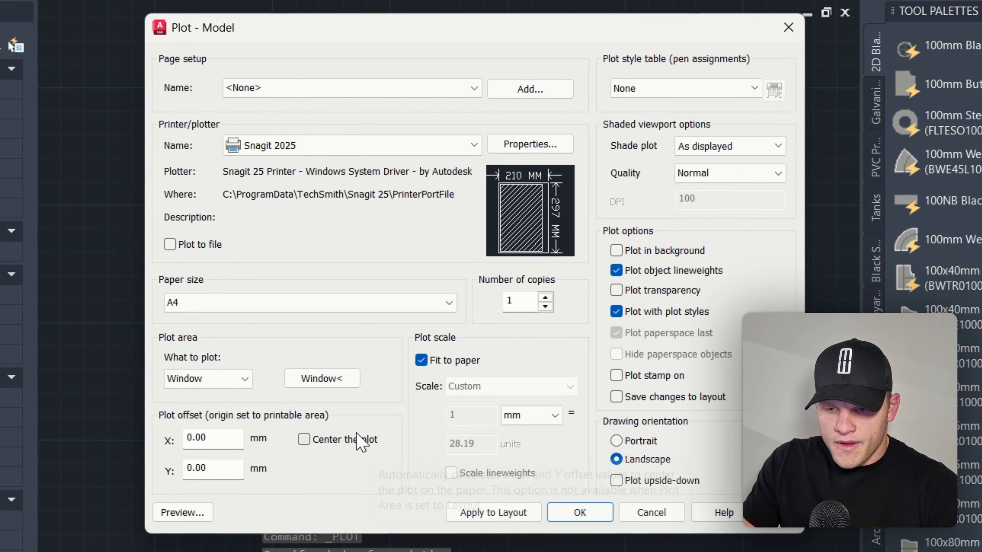
# Center the plot and send it to the printer.
pyautogui.click(357, 440)
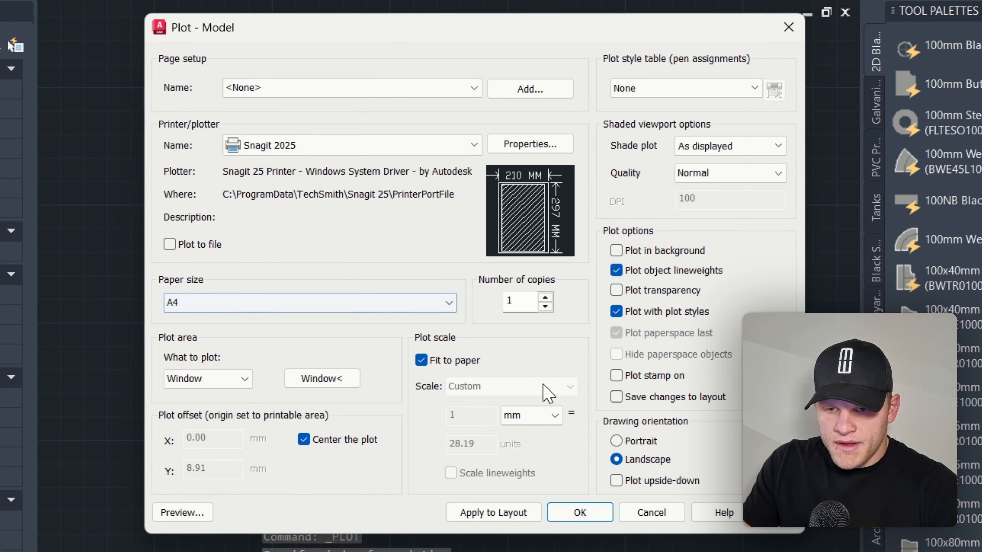
pyautogui.click(579, 513)
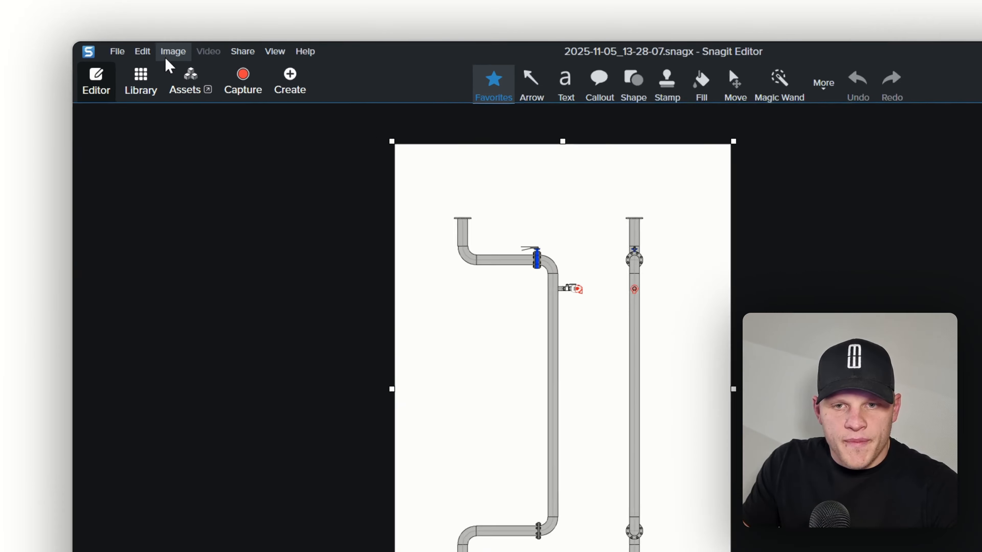
# Rotate the captured image counter clockwise.
pyautogui.click(145, 49)
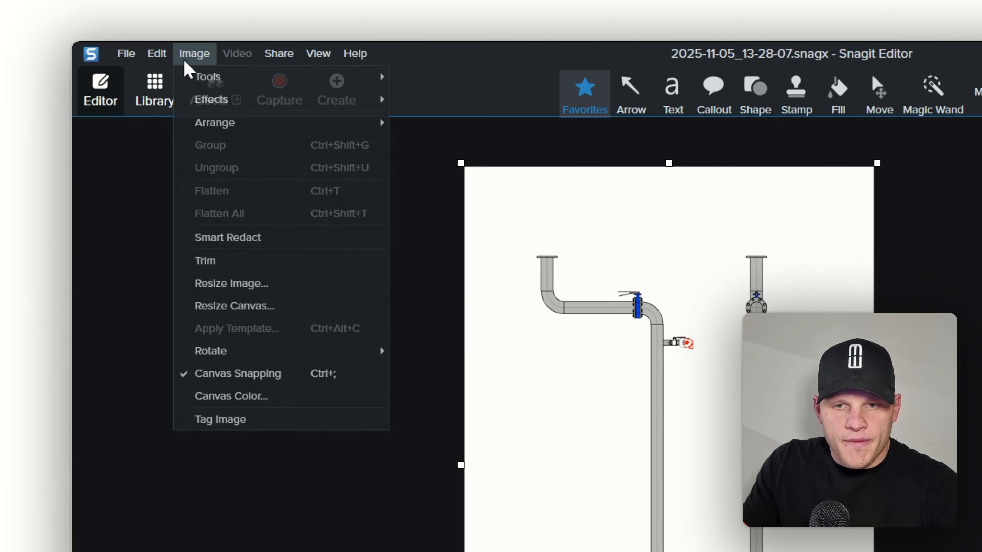
pyautogui.moveTo(281, 358)
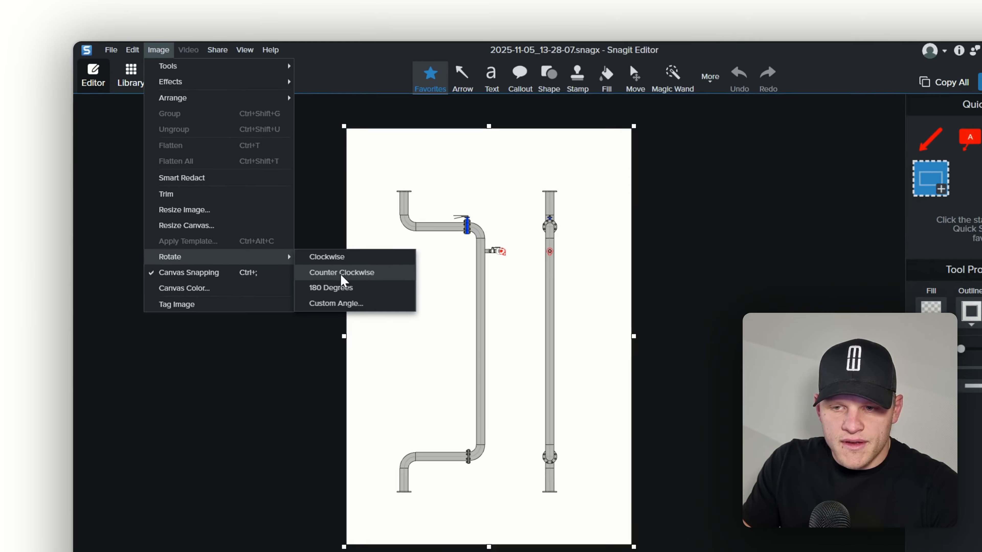
pyautogui.click(463, 379)
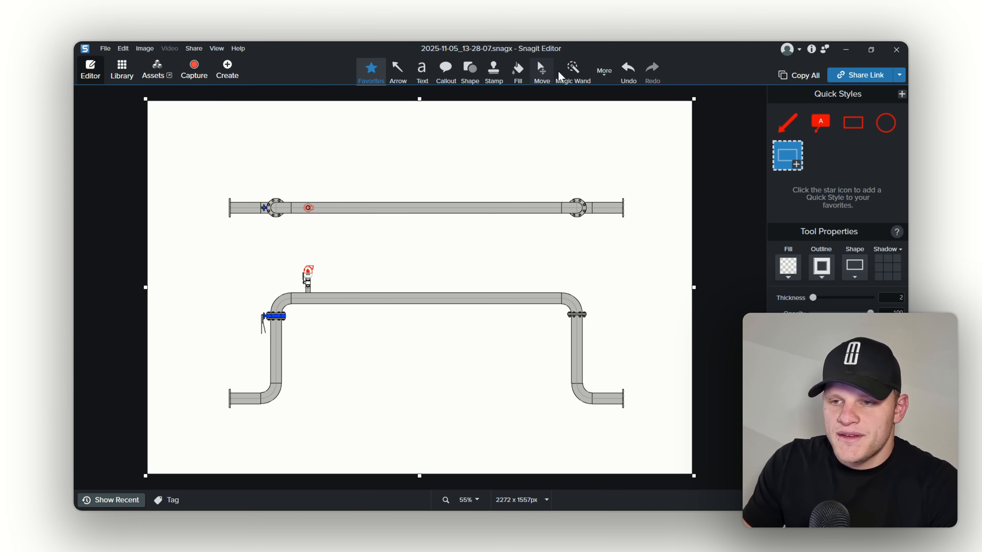
# Add a 200% Magnify view of the lower pipe's right flange end, placing the enlarged box below the pipe.
pyautogui.click(617, 78)
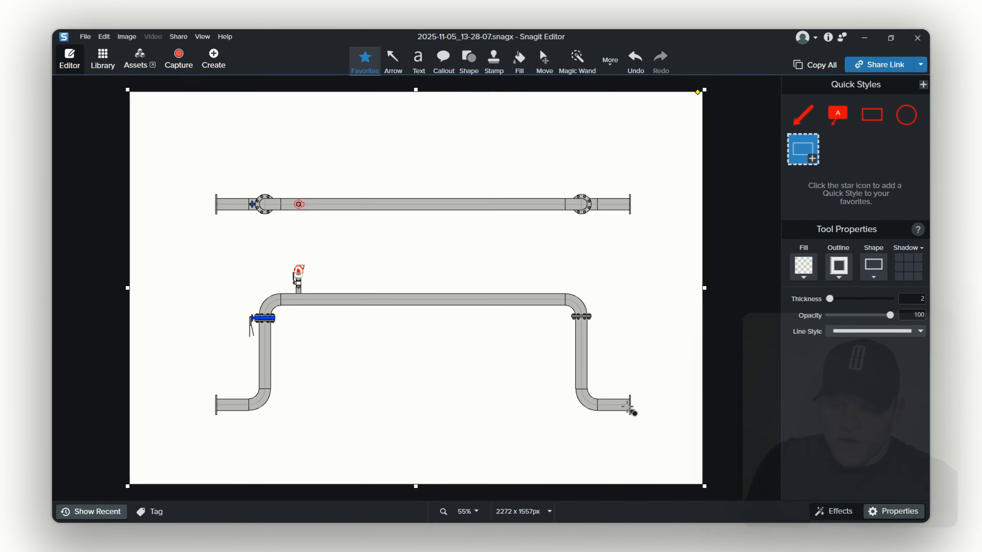
pyautogui.click(614, 63)
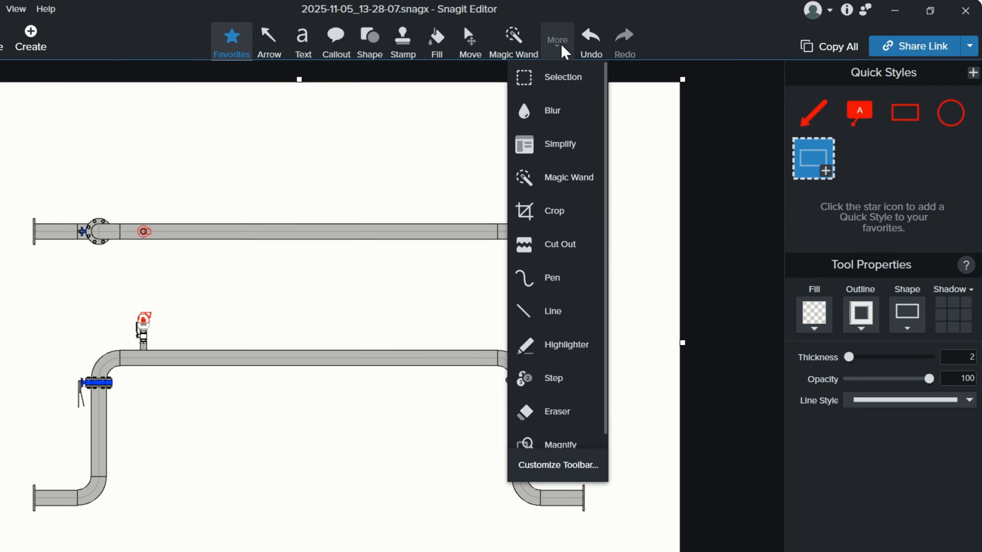
pyautogui.scroll(-1, 567, 294)
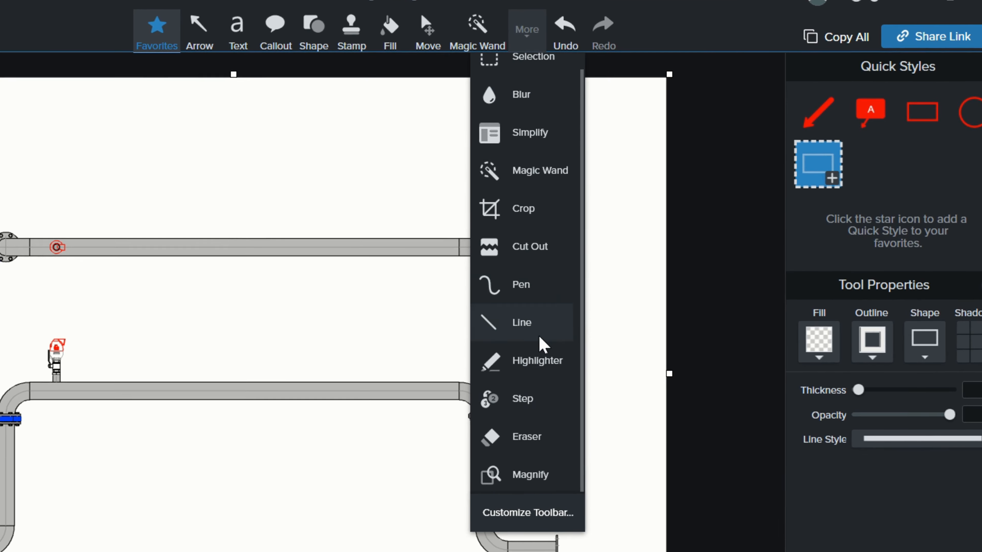
pyautogui.click(528, 485)
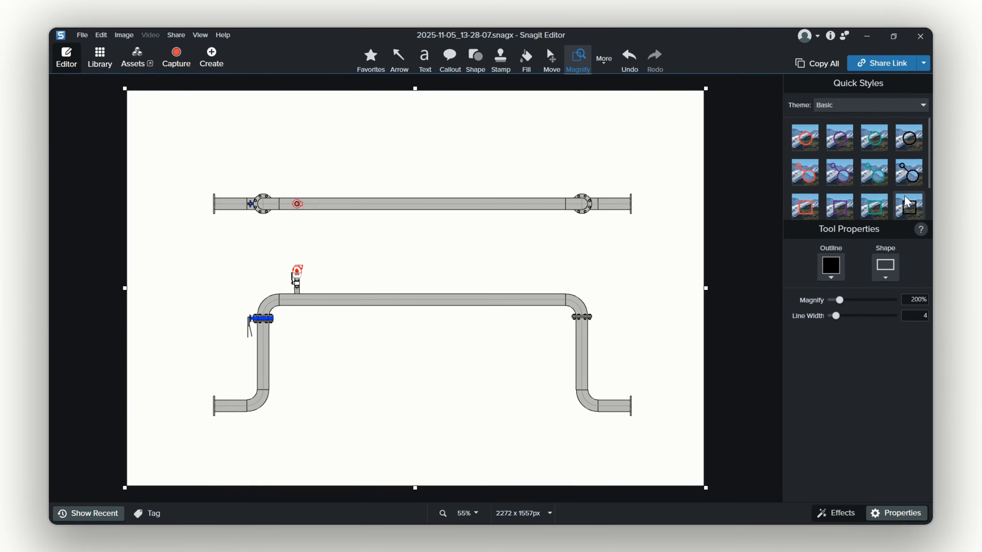
pyautogui.scroll(-1, 907, 202)
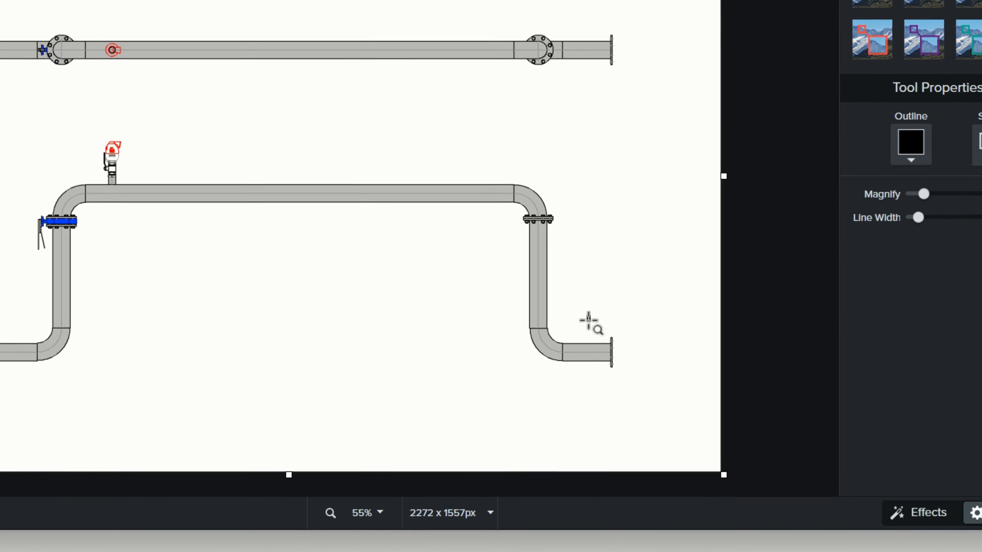
pyautogui.moveTo(615, 382); pyautogui.dragTo(630, 412)
pyautogui.moveTo(609, 360); pyautogui.dragTo(339, 349)
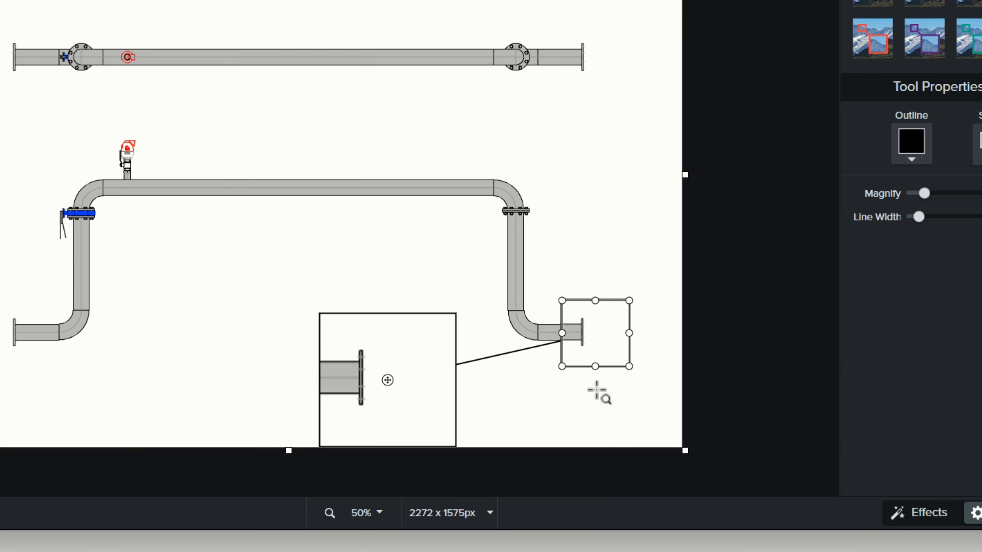
pyautogui.moveTo(384, 379); pyautogui.dragTo(389, 339)
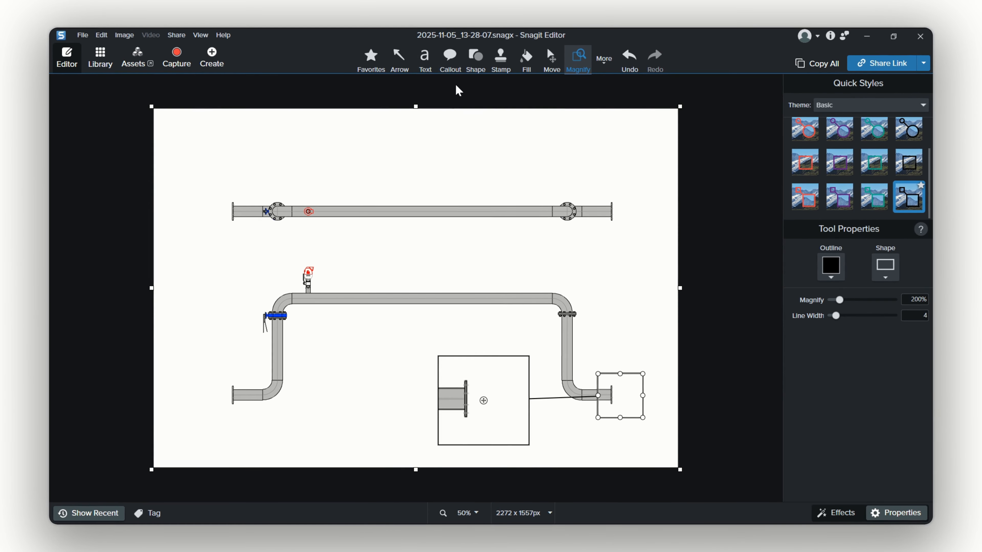
# Add a red callout pointing at the magnified flange reading "What will be the flange standard? Table E or Table D?".
pyautogui.click(450, 64)
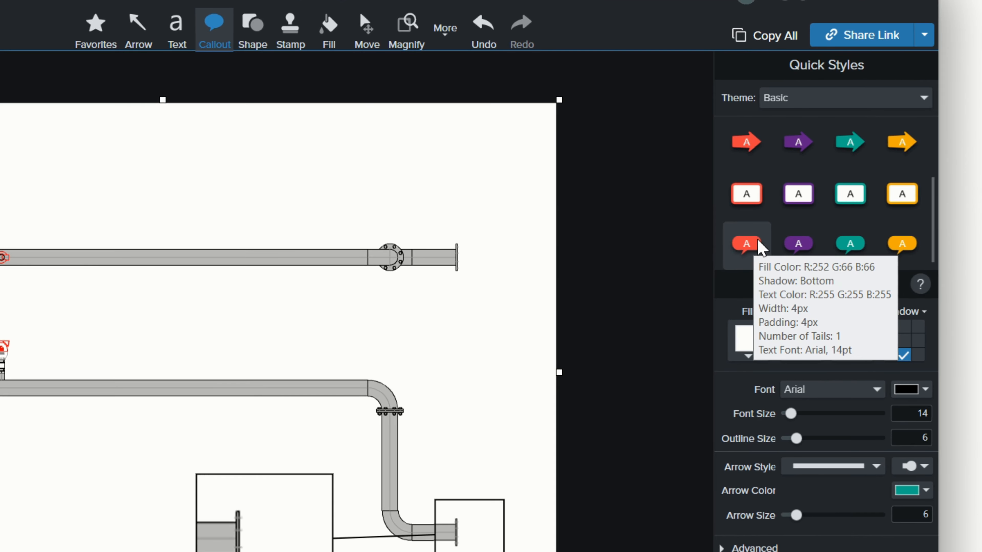
pyautogui.click(758, 247)
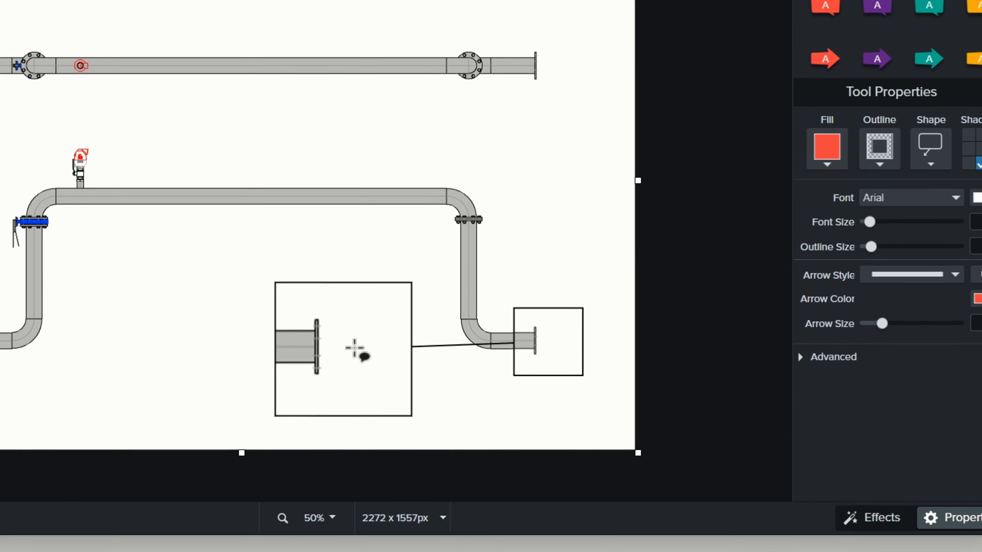
pyautogui.moveTo(321, 344); pyautogui.dragTo(401, 393)
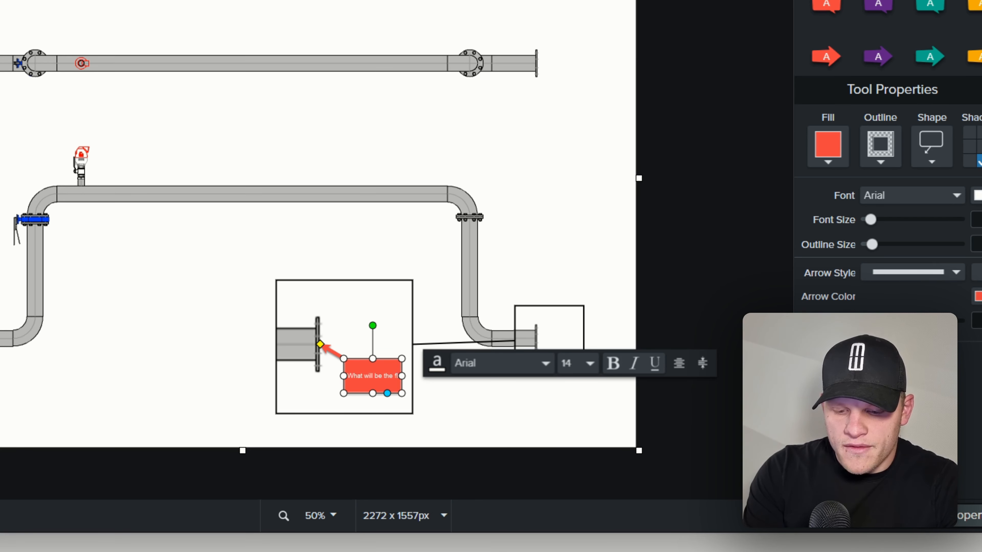
pyautogui.write('ange standard? Table E or')
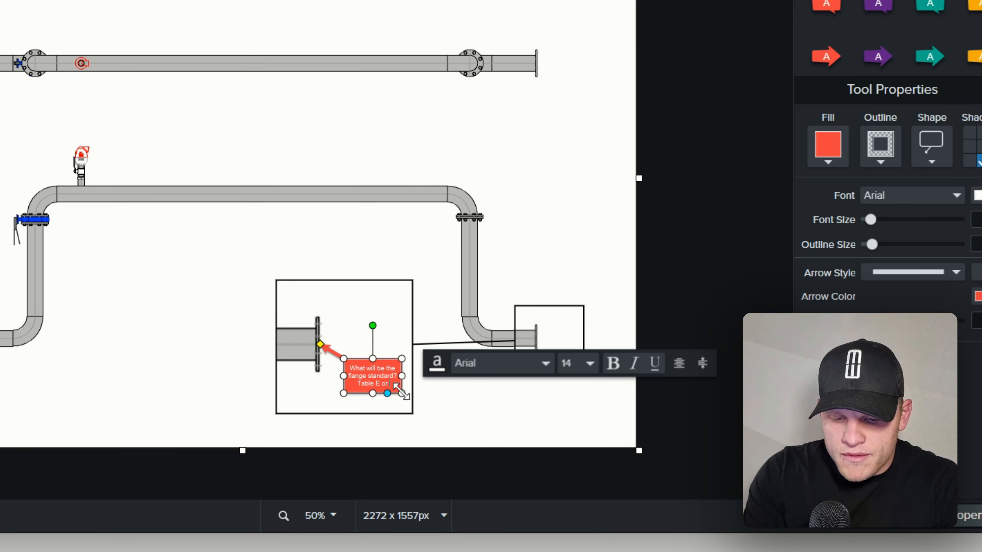
pyautogui.write(' Table')
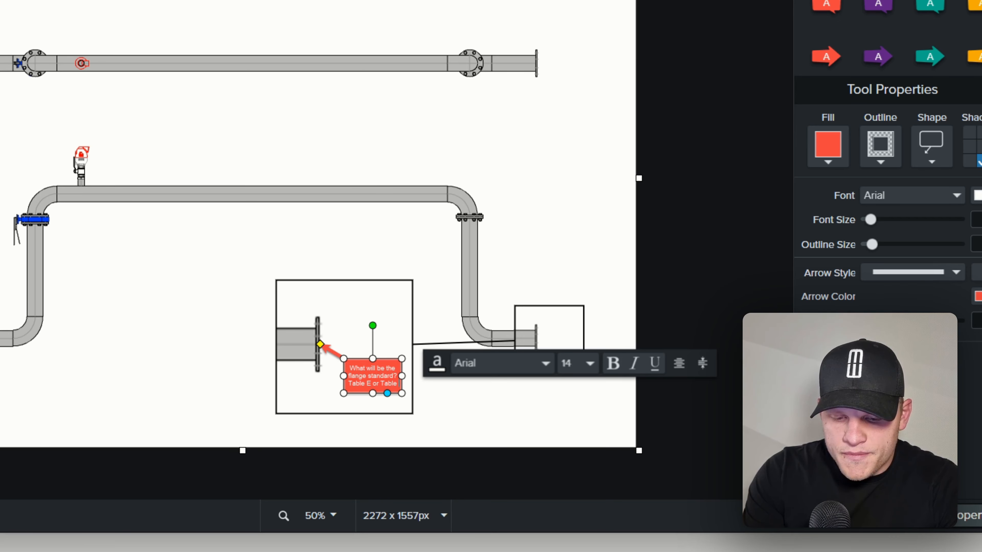
pyautogui.write(' D?')
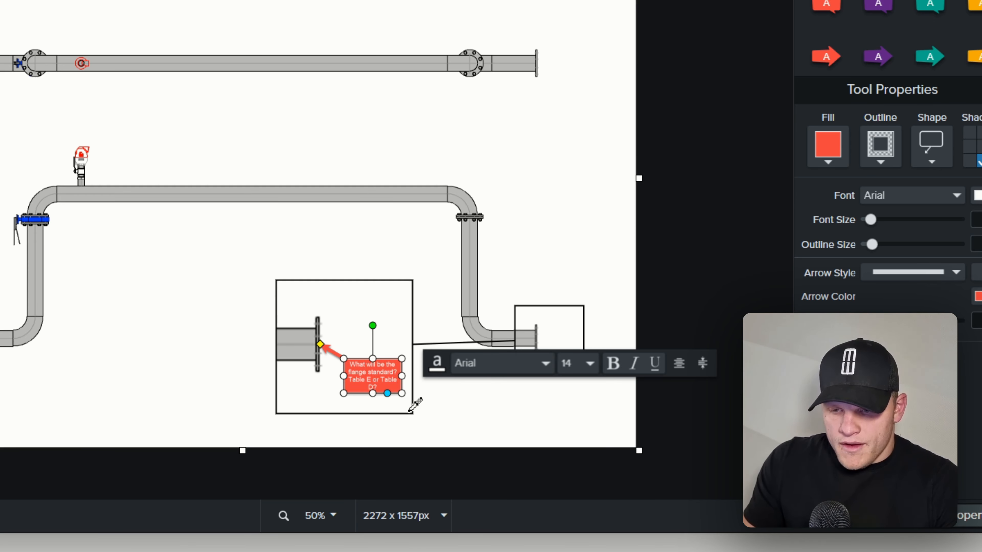
# Enlarge the callout box by extending its top, left and right edges.
pyautogui.scroll(3, 410, 401)
pyautogui.scroll(1, 459, 461)
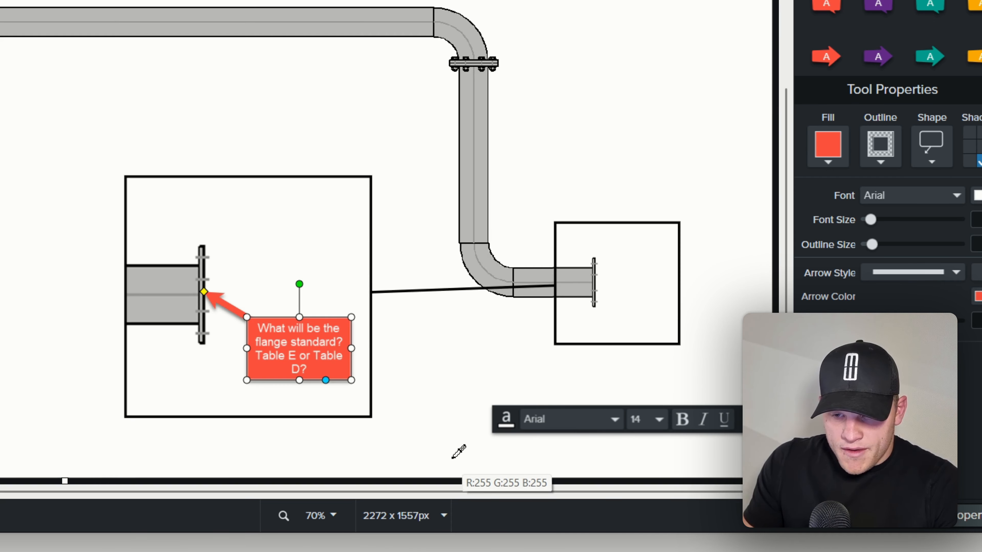
pyautogui.scroll(2, 416, 441)
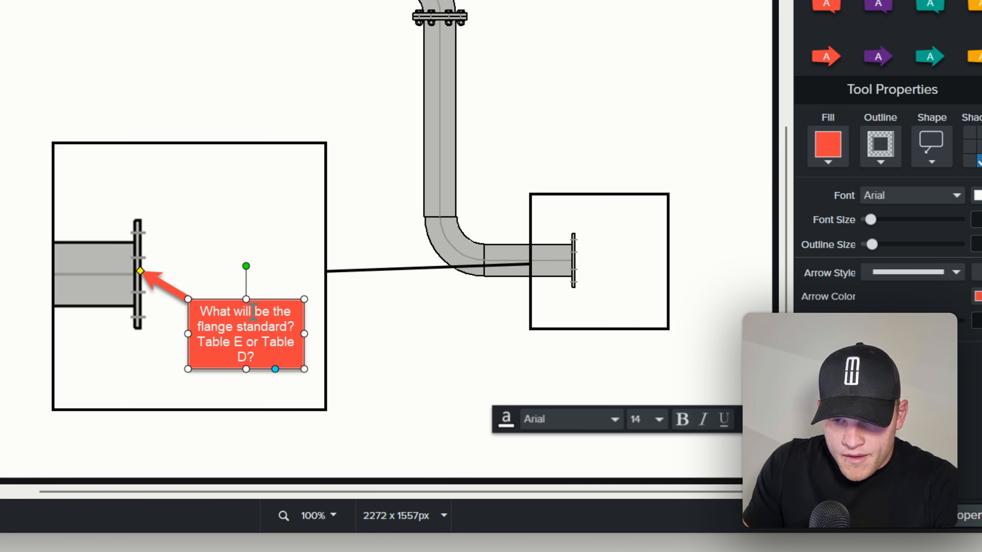
pyautogui.moveTo(247, 299); pyautogui.dragTo(245, 278)
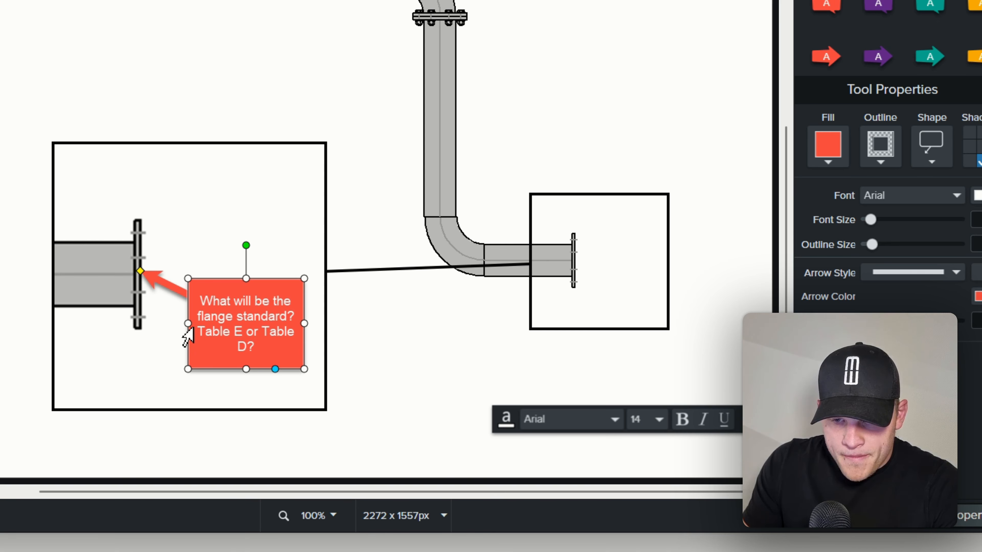
pyautogui.moveTo(190, 323); pyautogui.dragTo(170, 326)
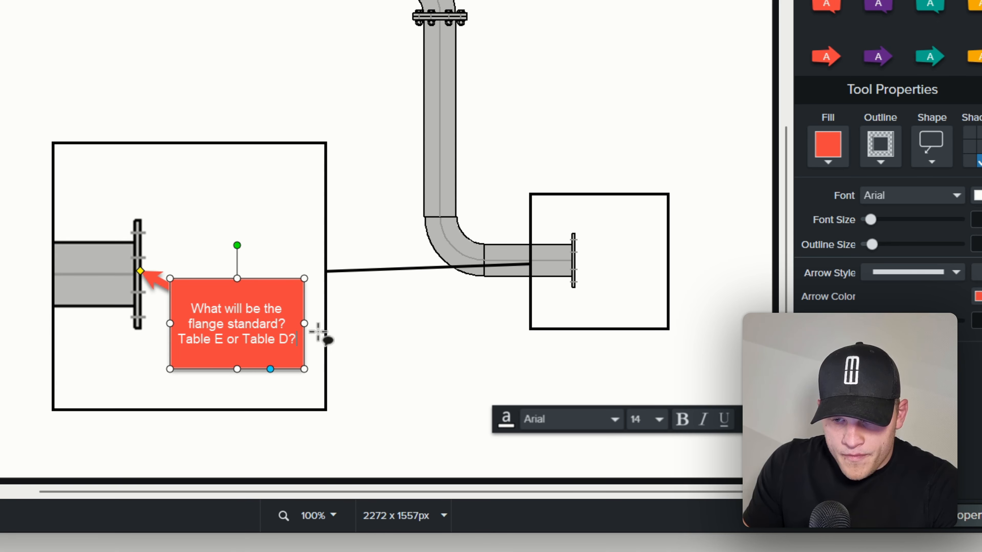
pyautogui.moveTo(305, 323); pyautogui.dragTo(315, 323)
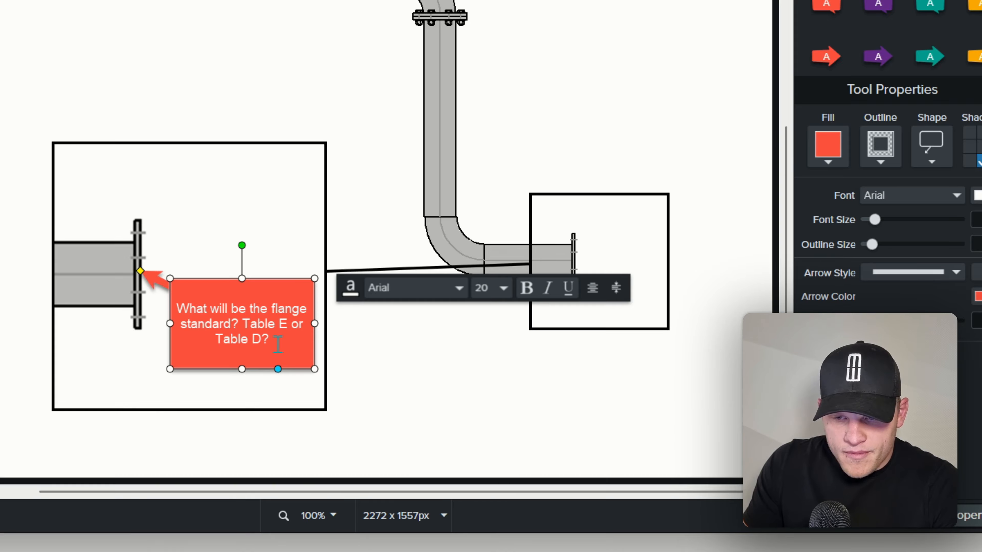
# Set all the callout text to font size 22.
pyautogui.hotkey('ctrl', 'a')
pyautogui.click(505, 291)
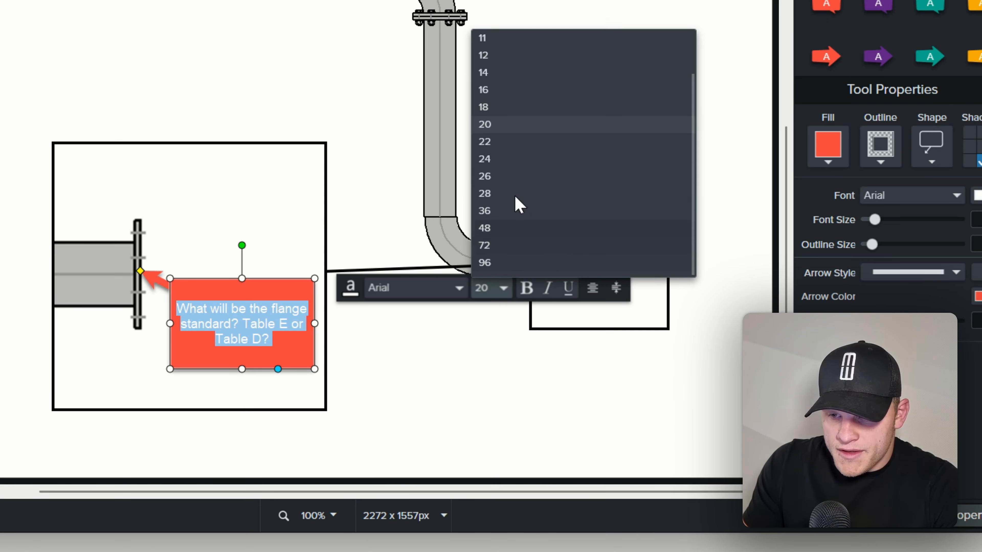
pyautogui.click(501, 142)
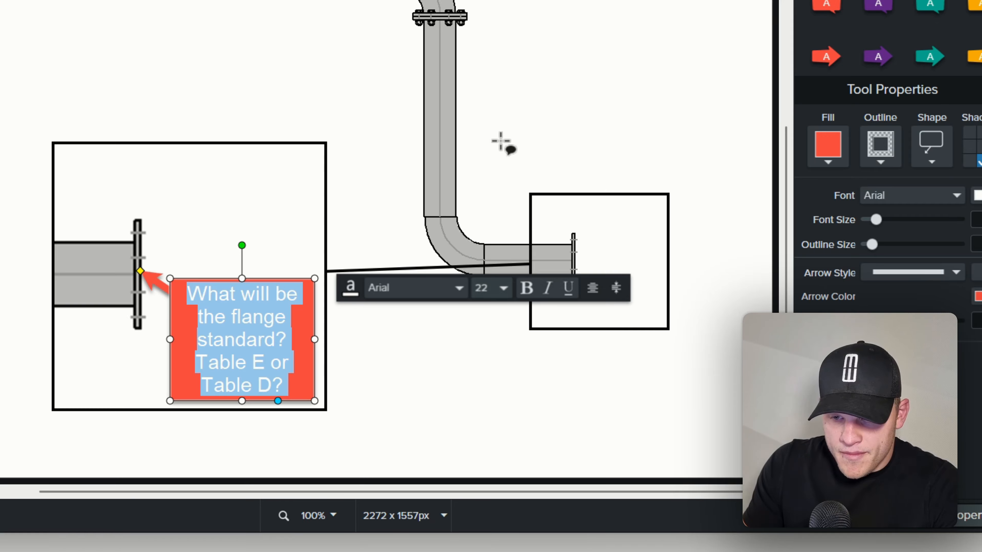
pyautogui.click(367, 367)
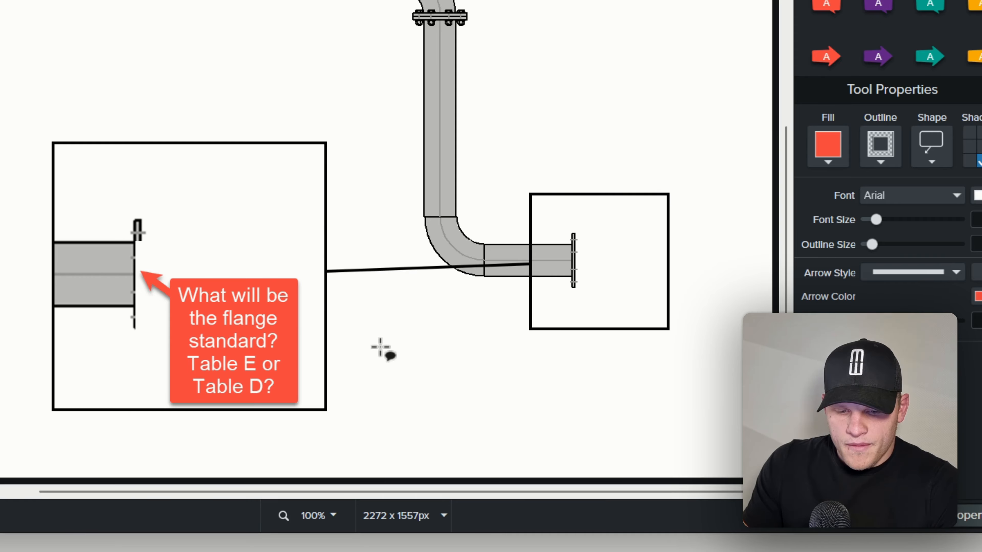
# Fill the lower pipe's right flange red with the Fill tool, in both the original and the magnified view.
pyautogui.scroll(-5, 381, 345)
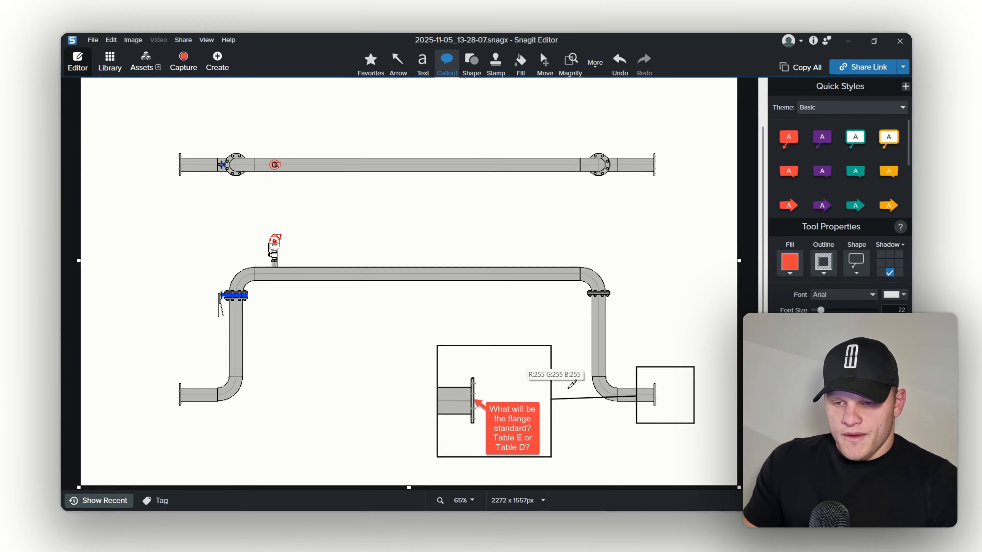
pyautogui.scroll(-3, 569, 345)
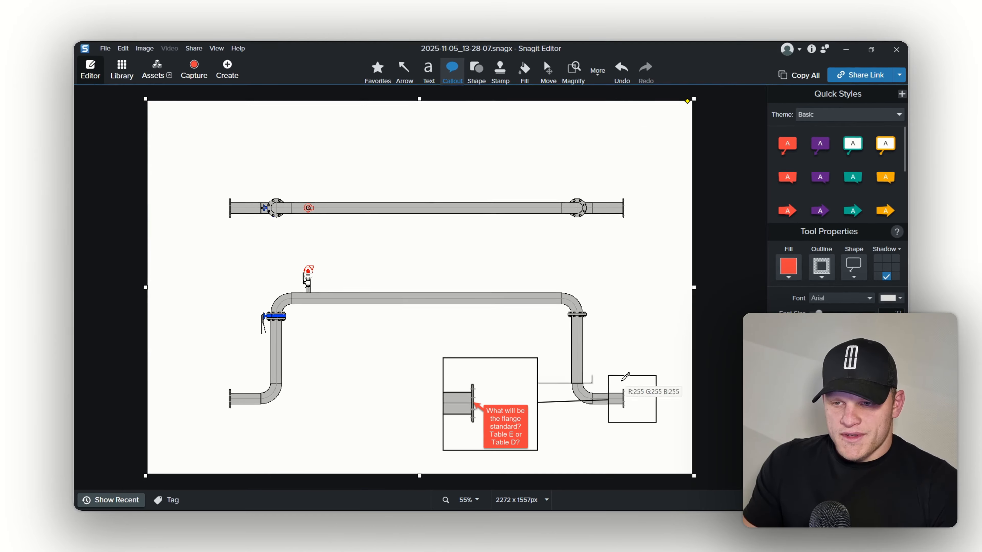
pyautogui.scroll(-1, 602, 373)
pyautogui.scroll(2, 570, 417)
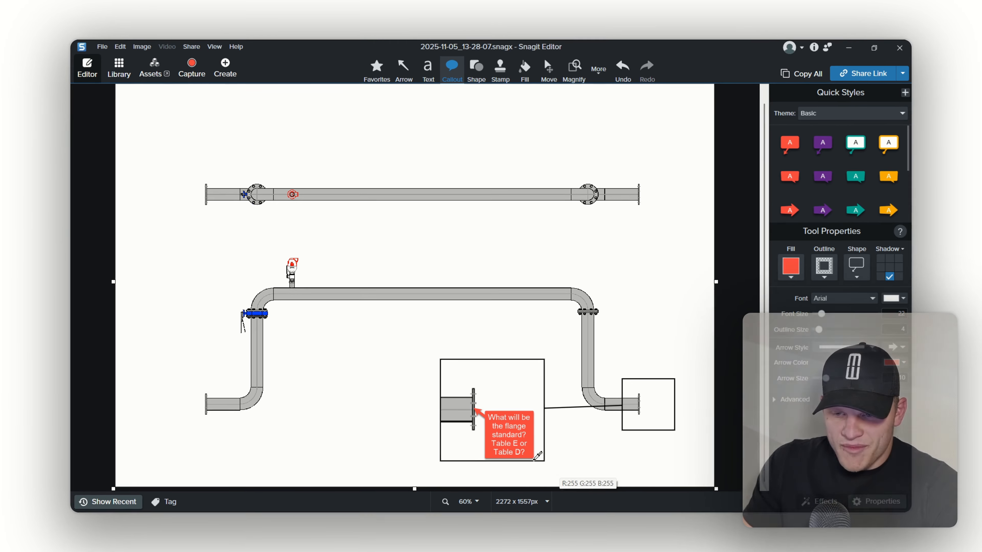
pyautogui.scroll(4, 534, 460)
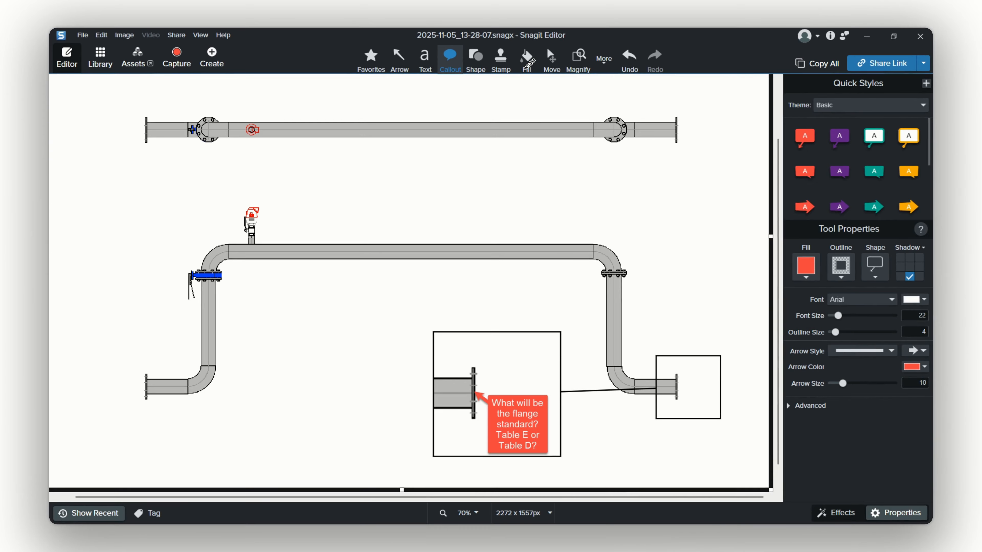
pyautogui.scroll(1, 533, 58)
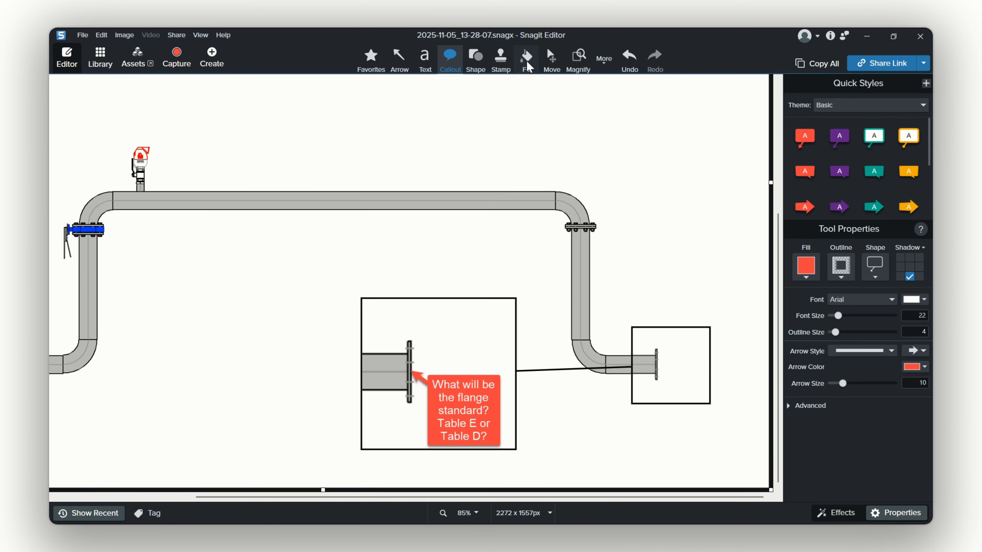
pyautogui.click(527, 62)
pyautogui.scroll(2, 409, 392)
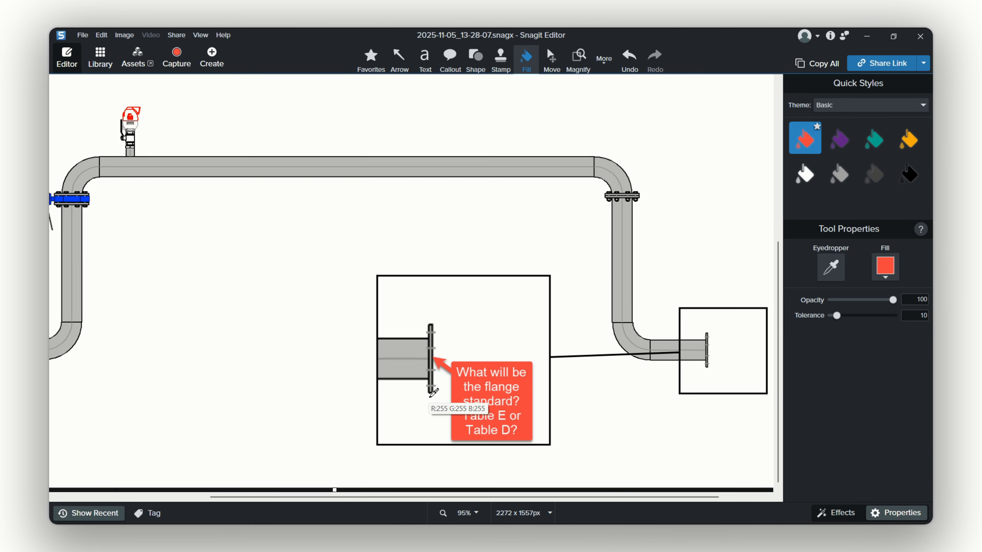
pyautogui.scroll(5, 747, 355)
pyautogui.scroll(3, 618, 311)
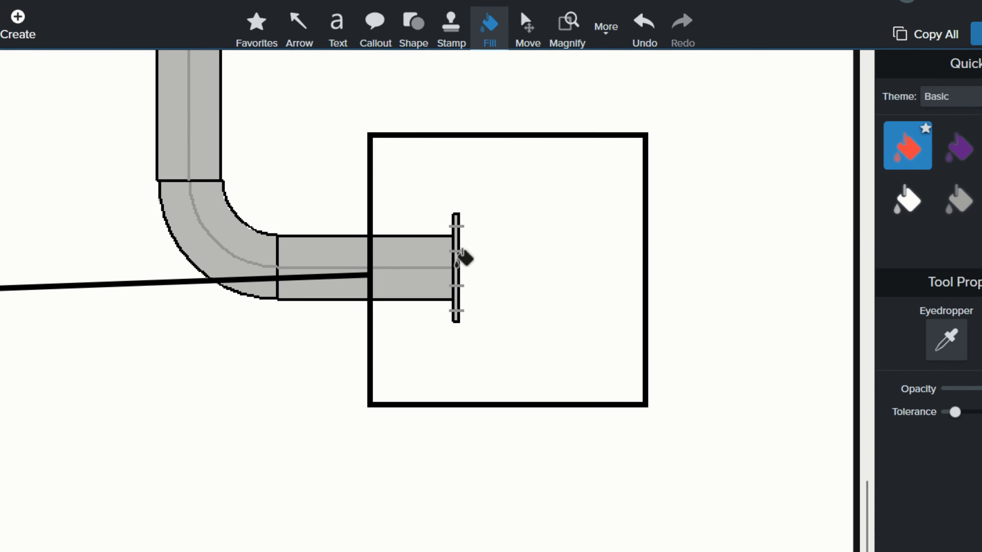
pyautogui.click(457, 266)
pyautogui.hotkey('ctrl', 'z')
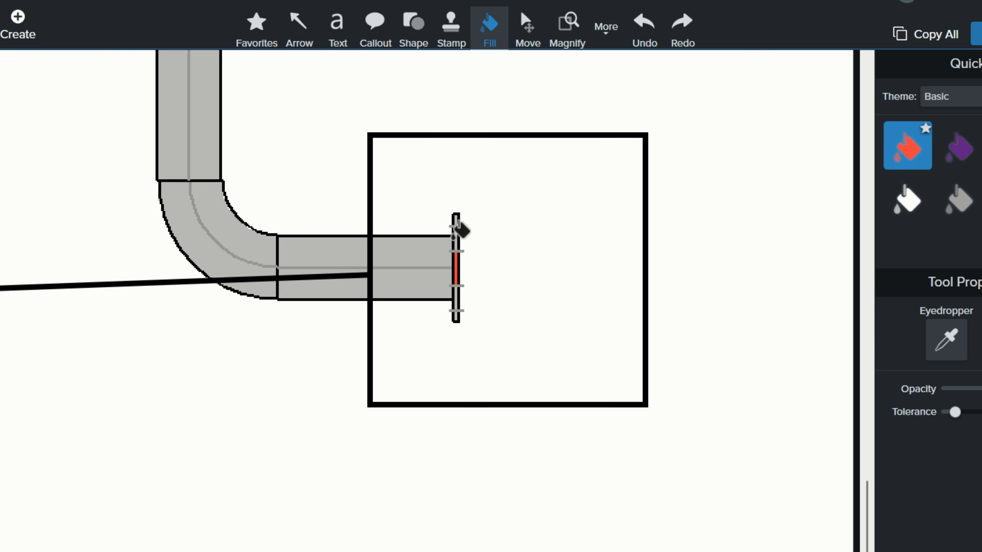
pyautogui.click(456, 237)
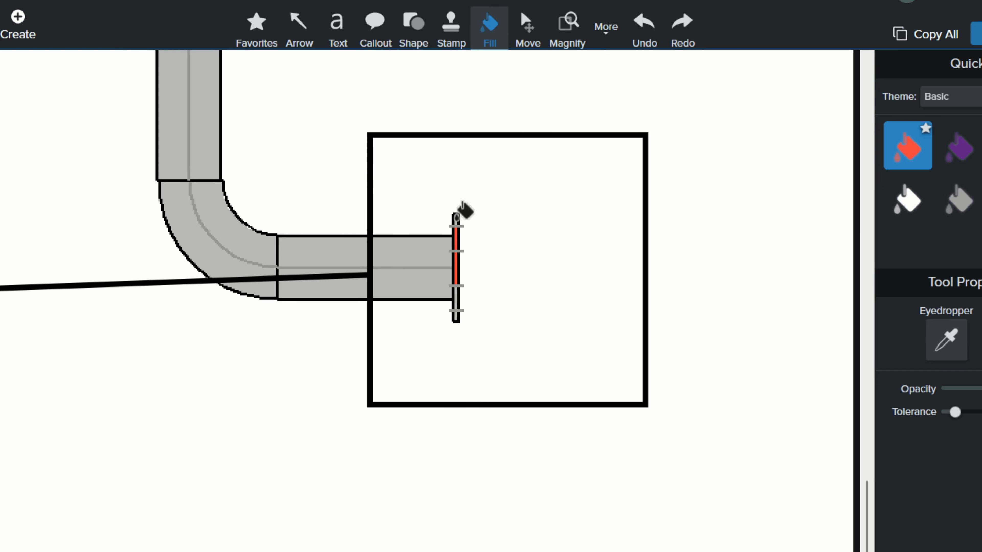
pyautogui.click(457, 218)
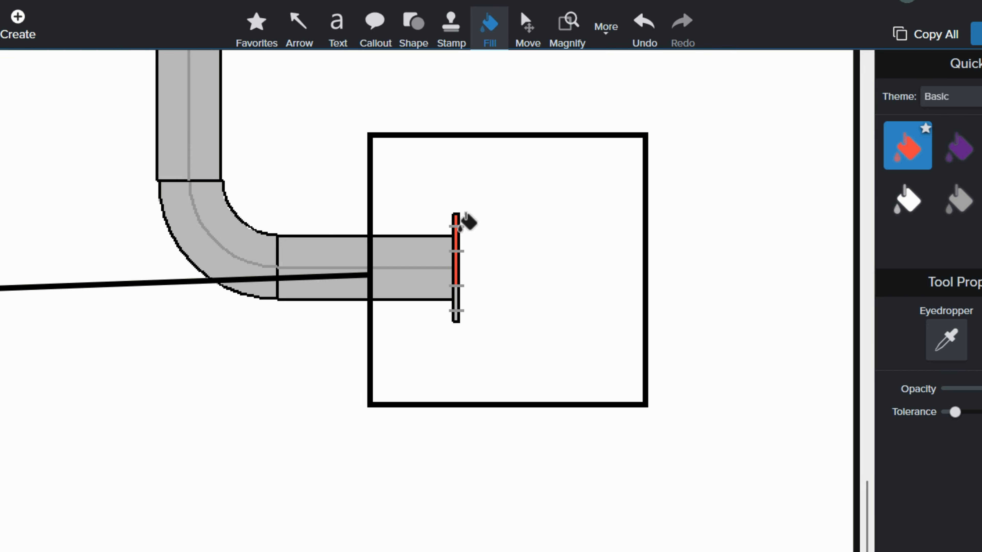
pyautogui.click(457, 298)
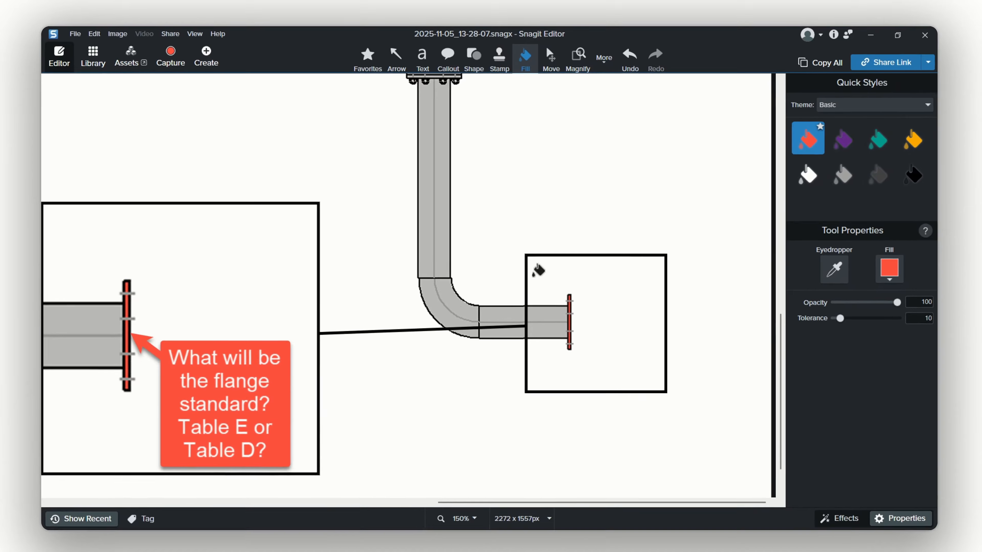
# Crop the image by trimming its top and left edges closer to the piping drawing.
pyautogui.scroll(-4, 371, 329)
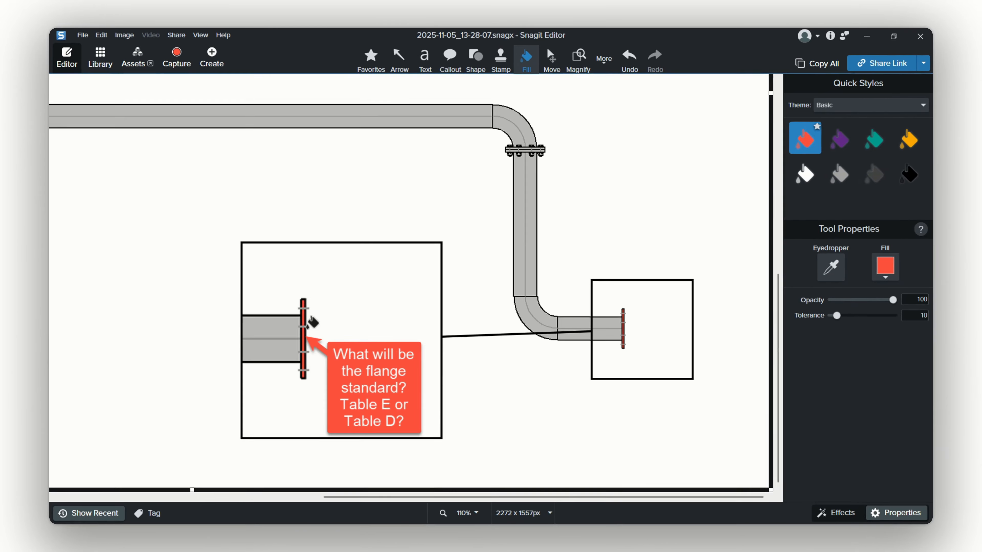
pyautogui.scroll(-2, 321, 328)
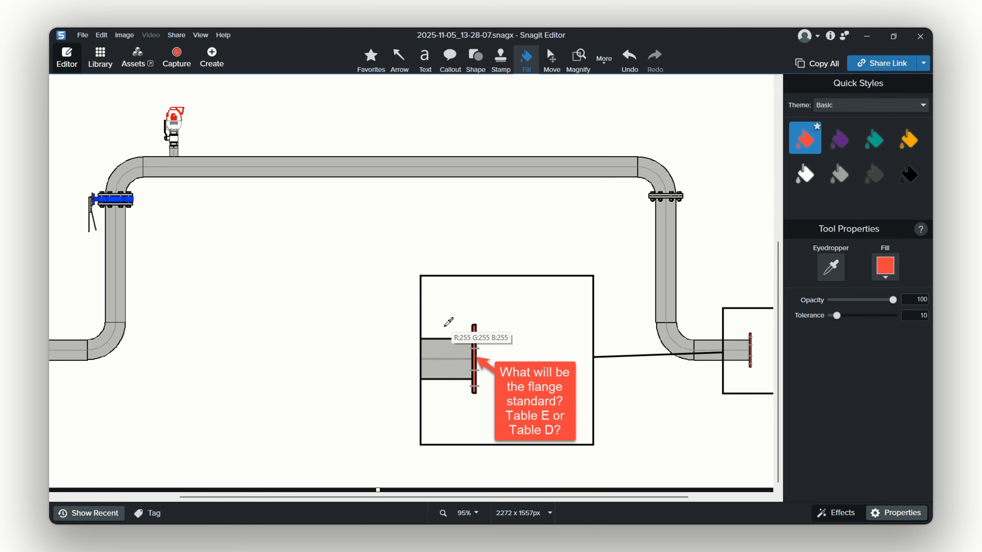
pyautogui.scroll(-1, 357, 329)
pyautogui.scroll(2, 645, 437)
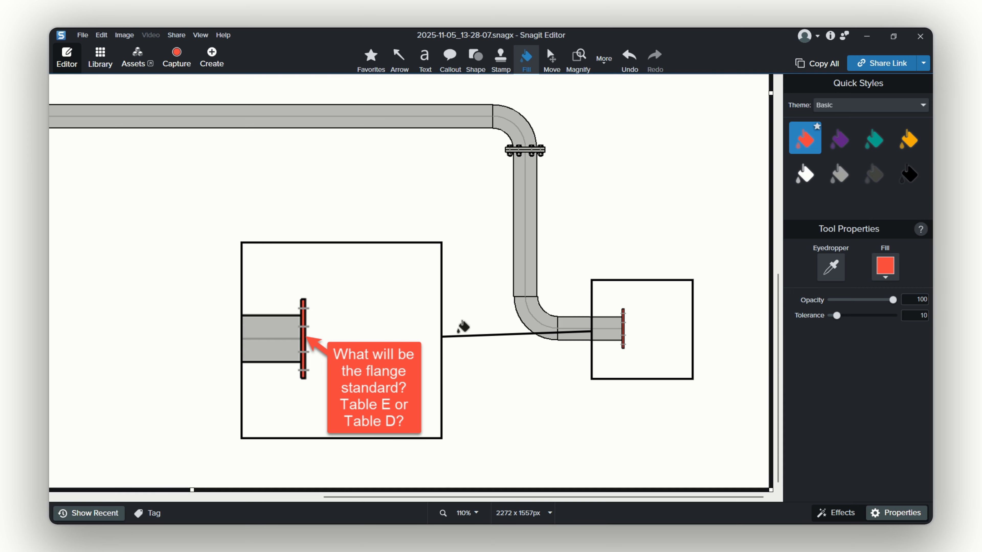
pyautogui.scroll(-2, 479, 301)
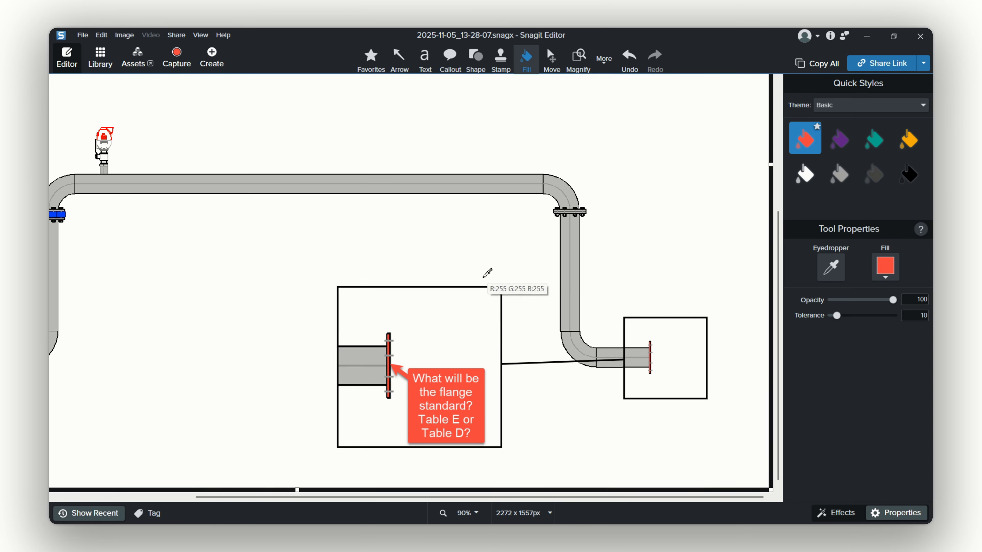
pyautogui.scroll(-3, 487, 274)
pyautogui.scroll(-3, 574, 255)
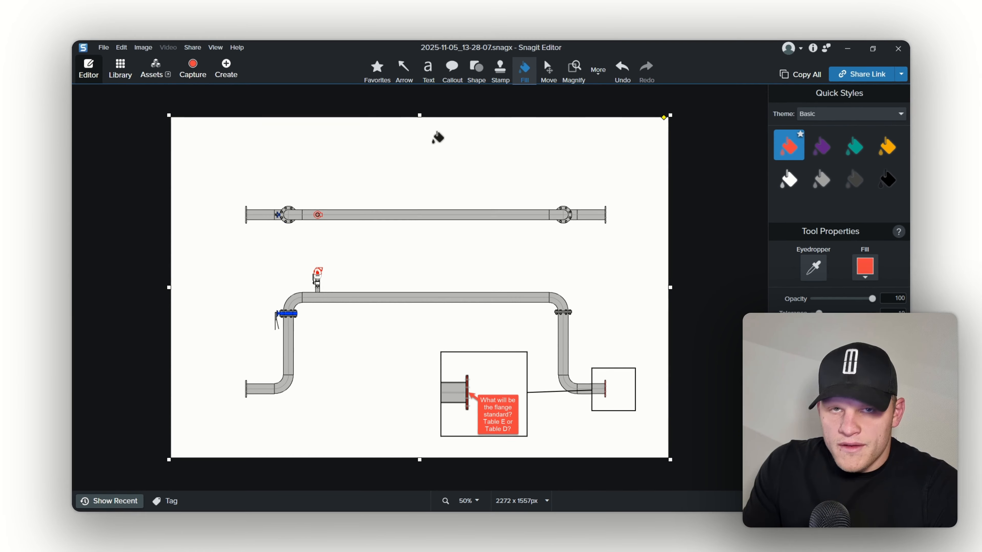
pyautogui.click(552, 73)
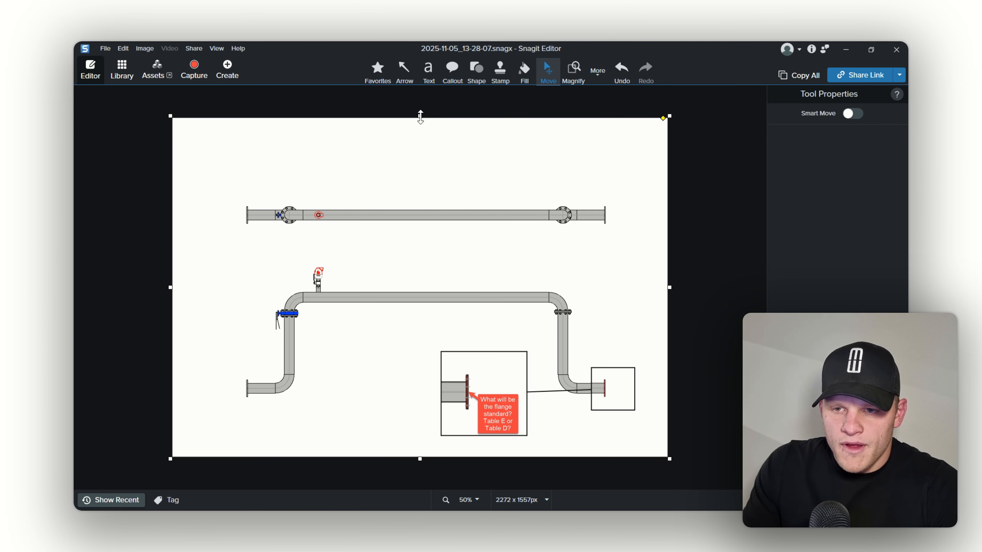
pyautogui.moveTo(420, 116); pyautogui.dragTo(418, 190)
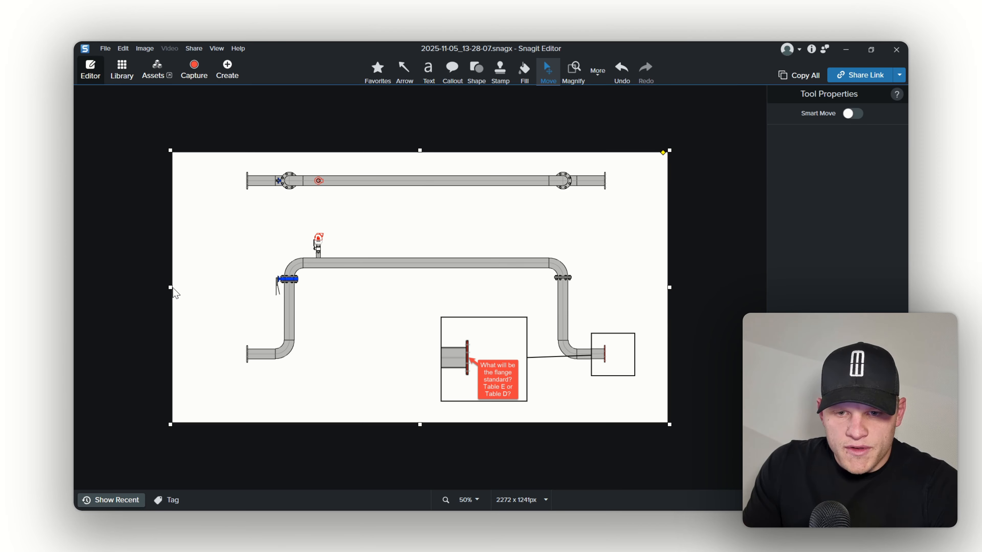
pyautogui.moveTo(171, 288); pyautogui.dragTo(233, 298)
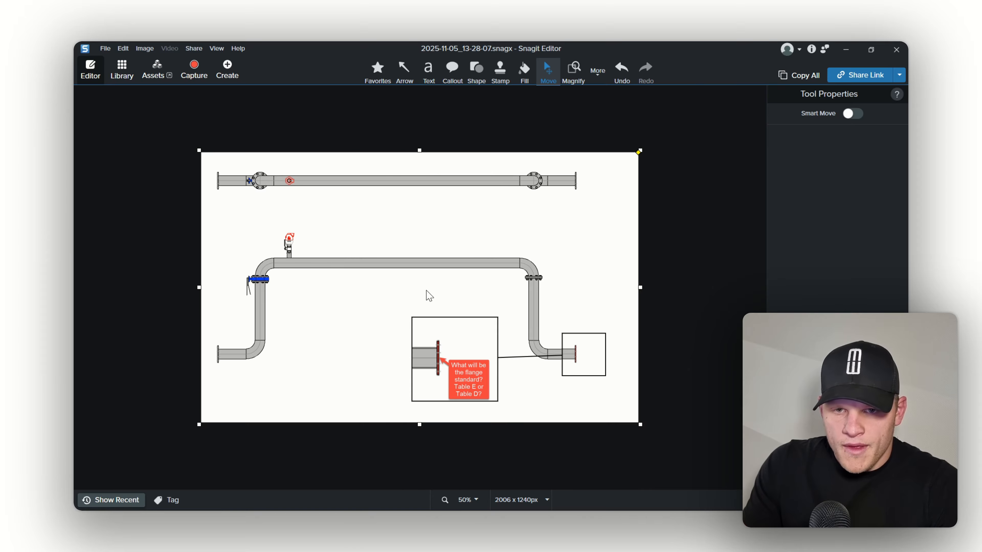
# Copy the entire annotated image and switch to the open new Outlook message.
pyautogui.click(130, 56)
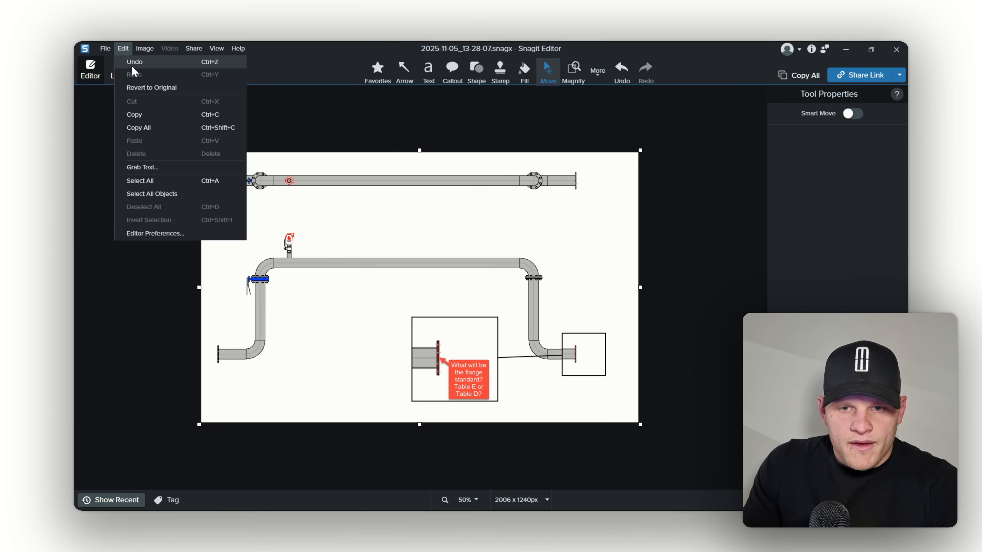
pyautogui.click(155, 120)
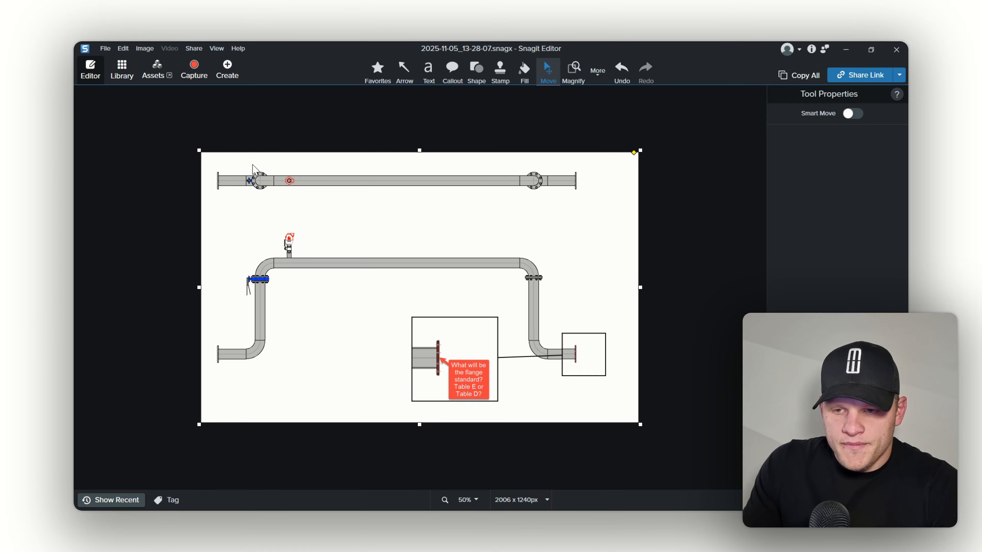
pyautogui.moveTo(444, 510)
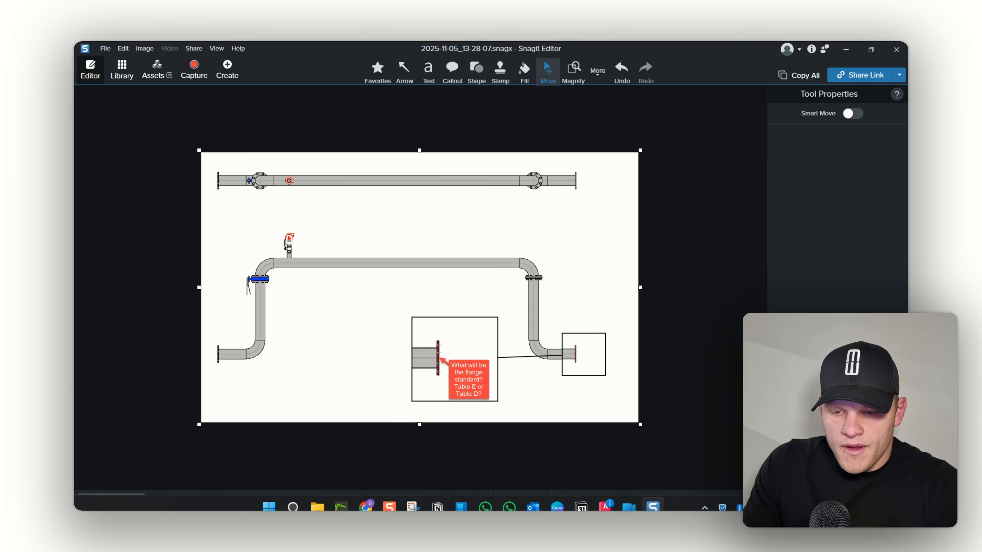
pyautogui.moveTo(533, 499)
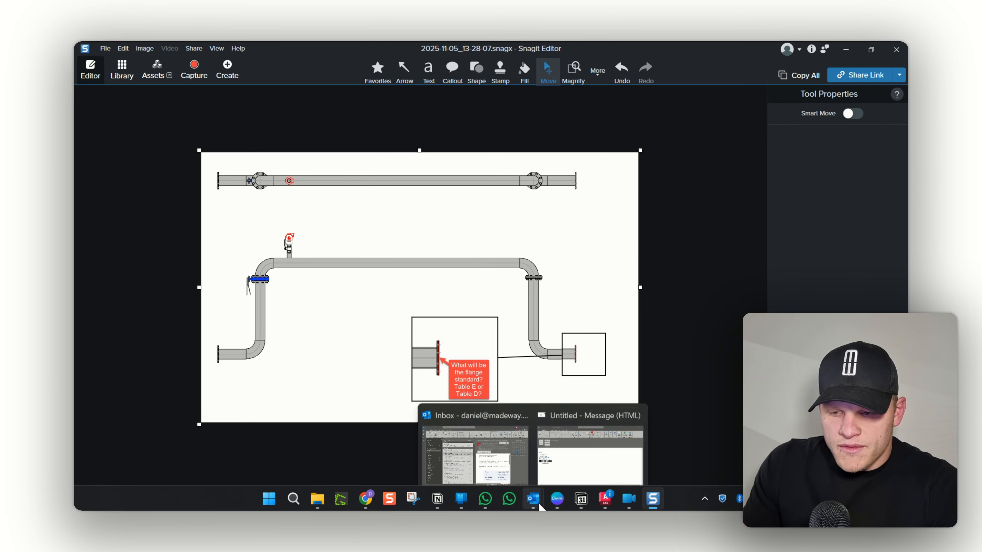
pyautogui.click(579, 463)
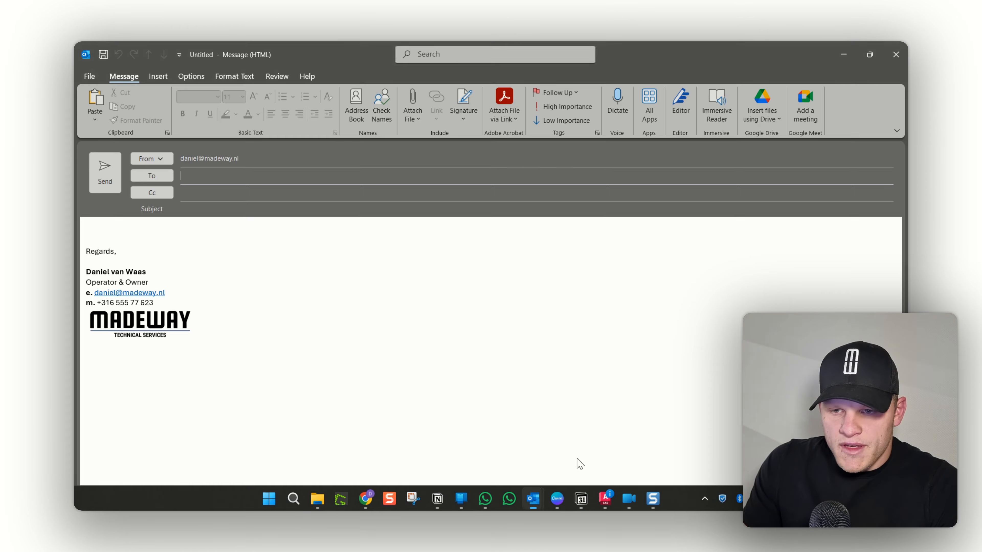
# Paste the copied image into the message body above the signature.
pyautogui.click(114, 229)
pyautogui.press('Return')
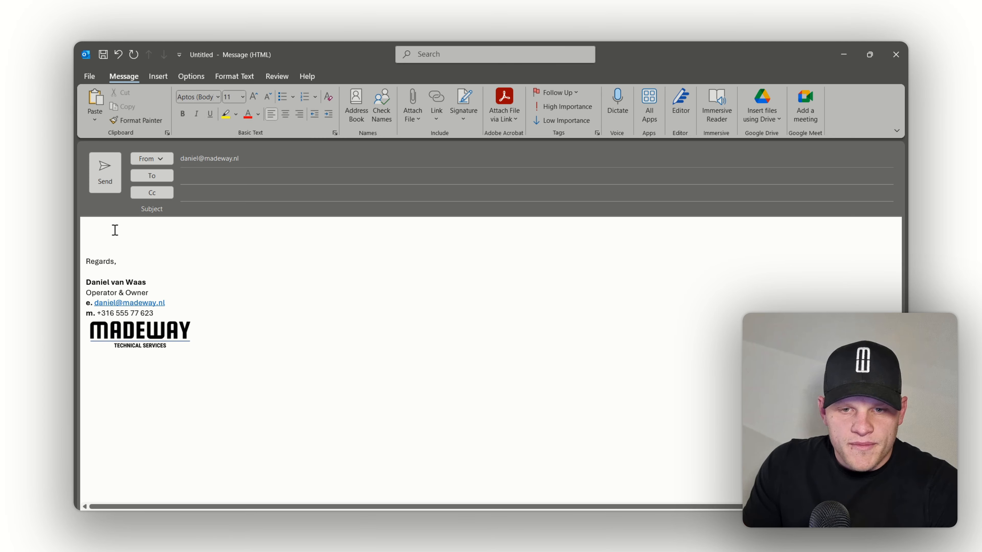
pyautogui.hotkey('ctrl', 'v')
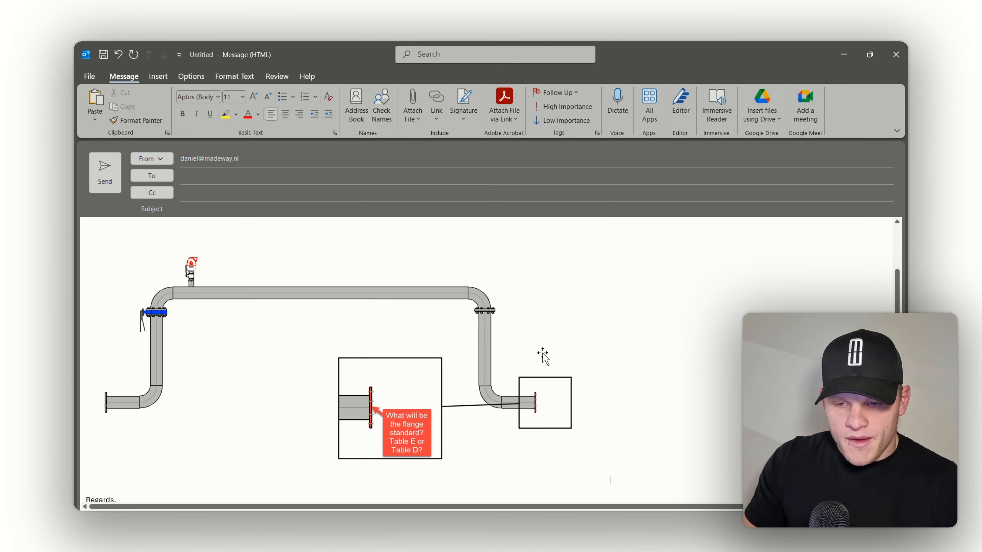
pyautogui.scroll(-2, 577, 322)
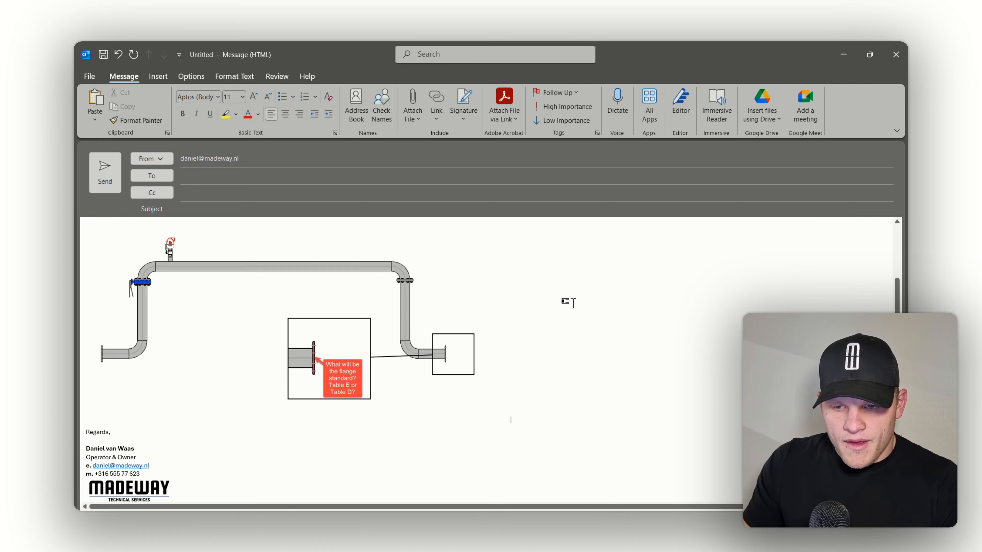
pyautogui.scroll(2, 361, 318)
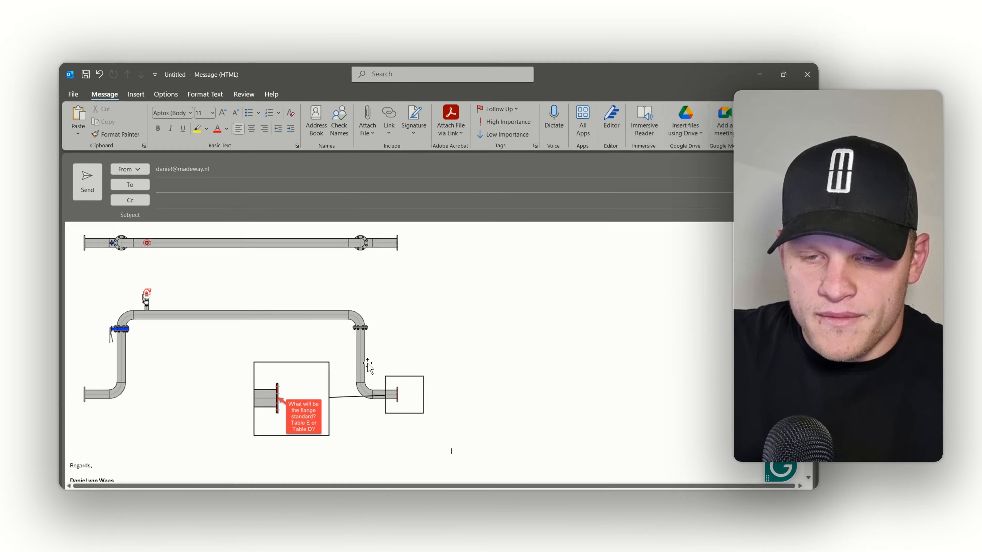